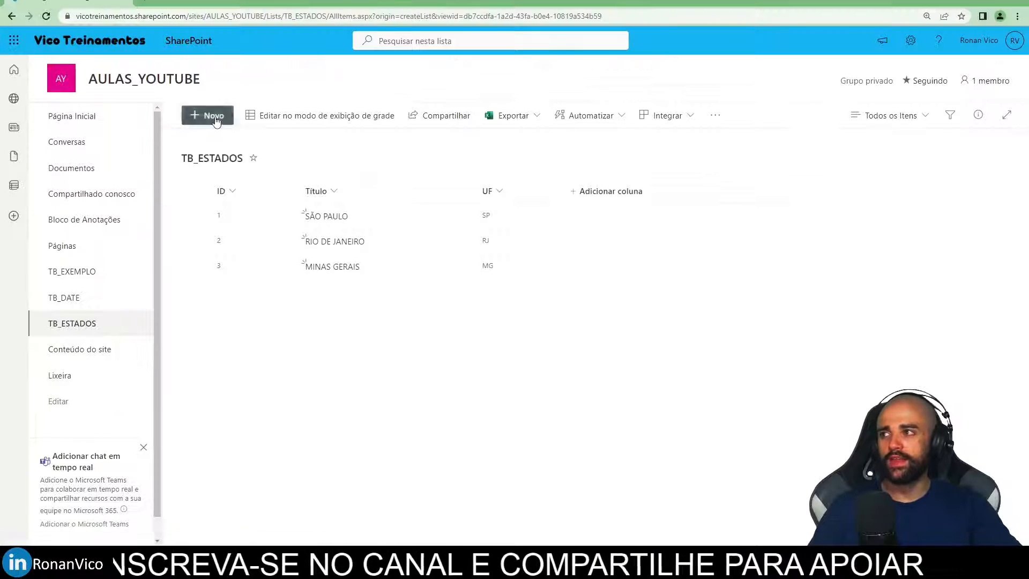
- Create a blank list named TB_PESSOAS on the AULAS_YOUTUBE site, keeping it shown in the site navigation
click(216, 117)
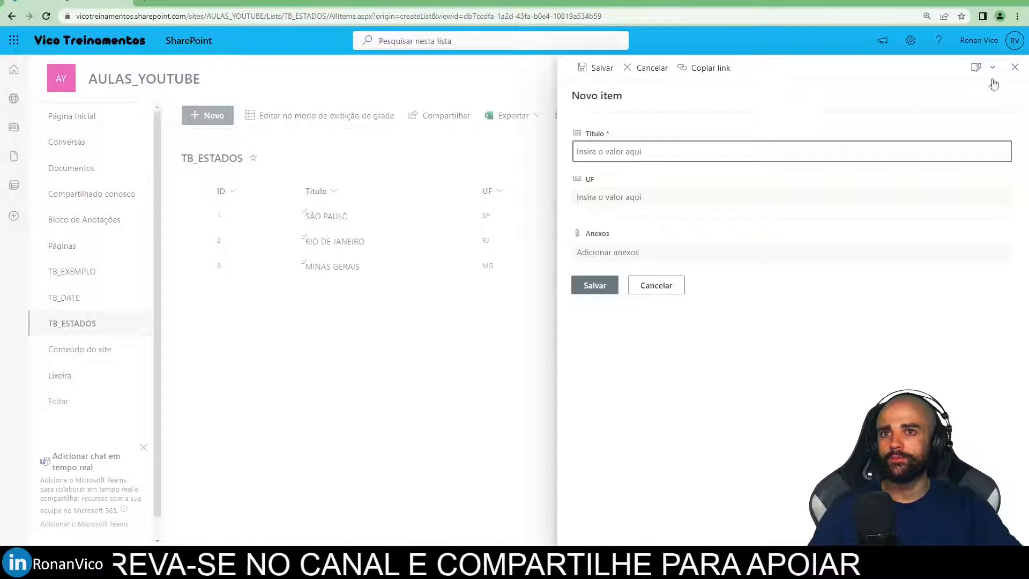
click(1010, 69)
click(66, 121)
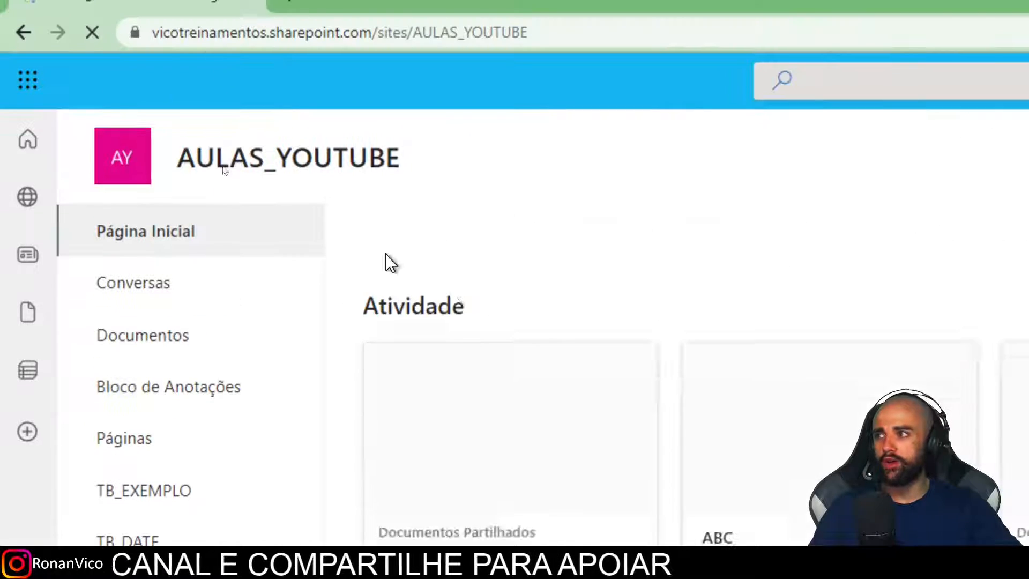
click(435, 232)
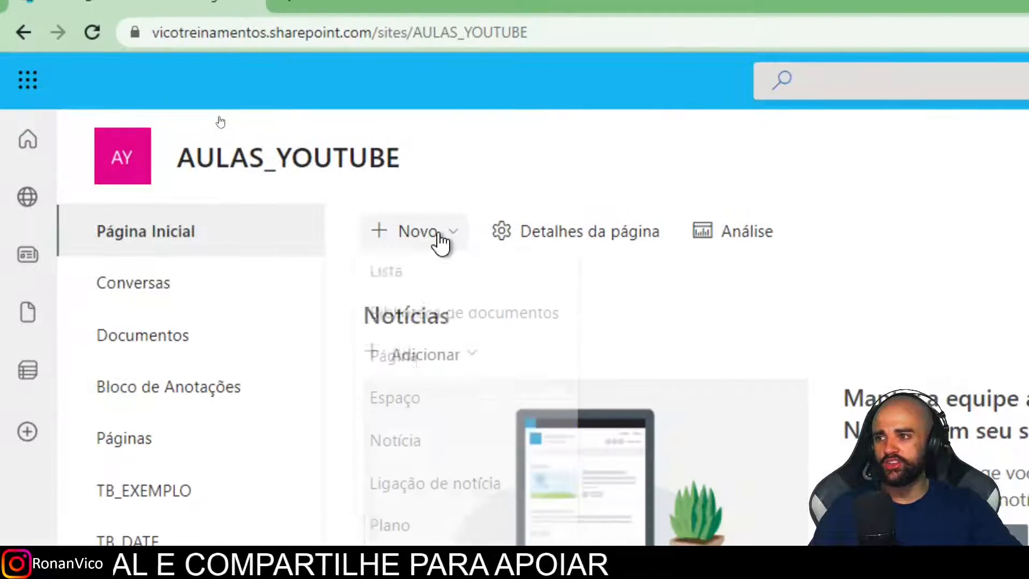
click(437, 281)
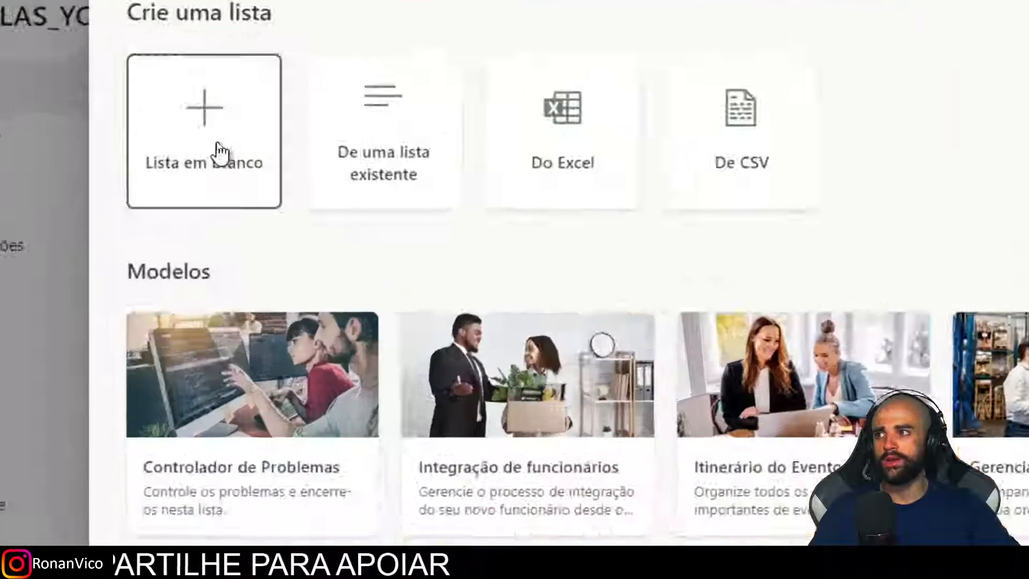
click(237, 151)
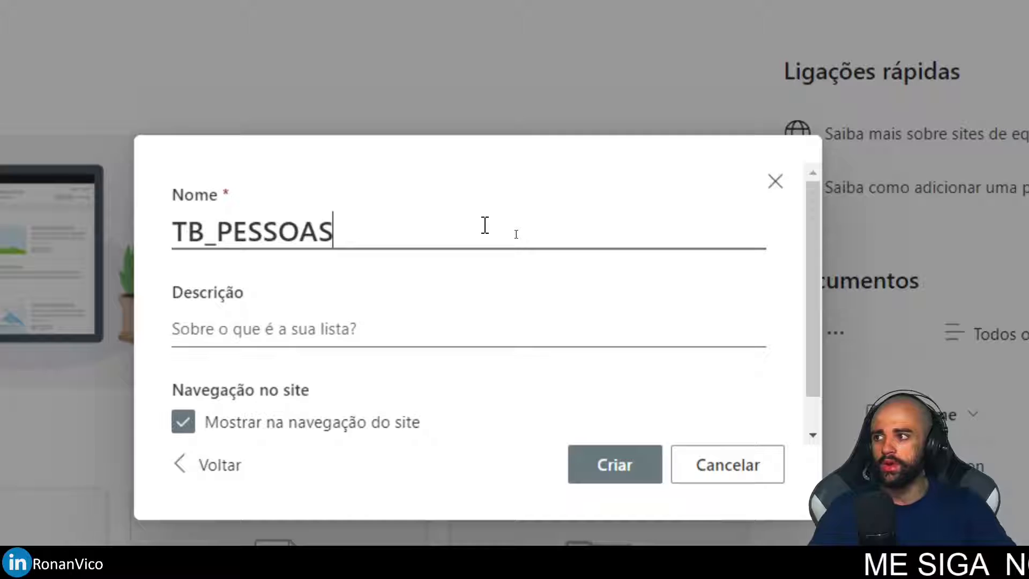
click(594, 453)
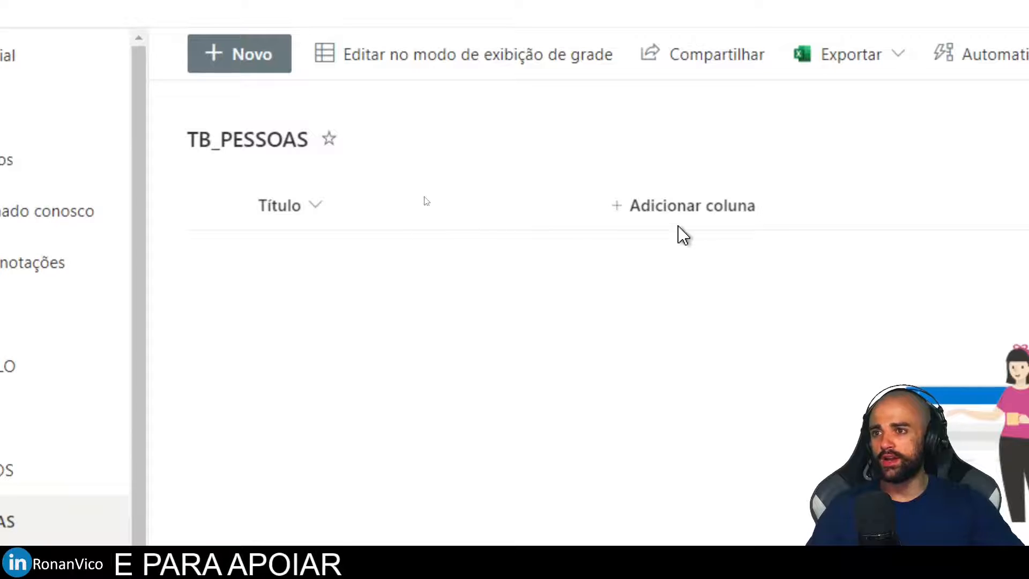
- Add a single-line text column named NOME to the TB_PESSOAS list
click(675, 222)
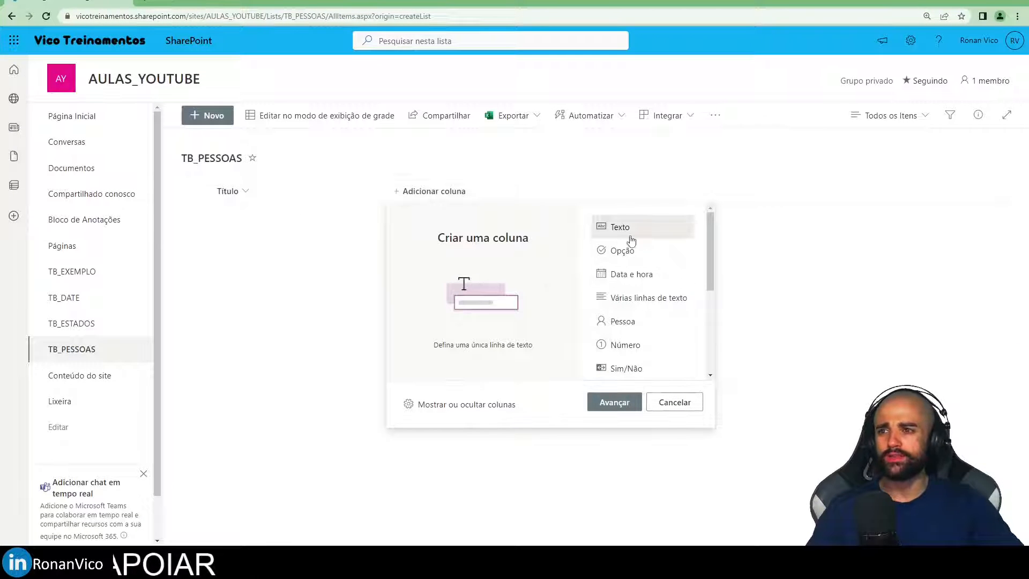
click(614, 402)
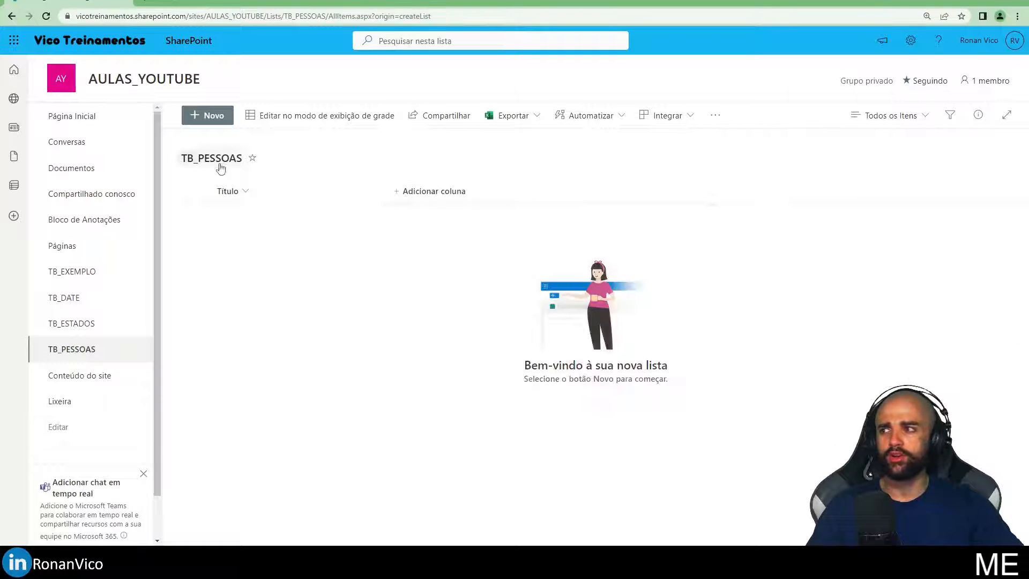
text(NOME)
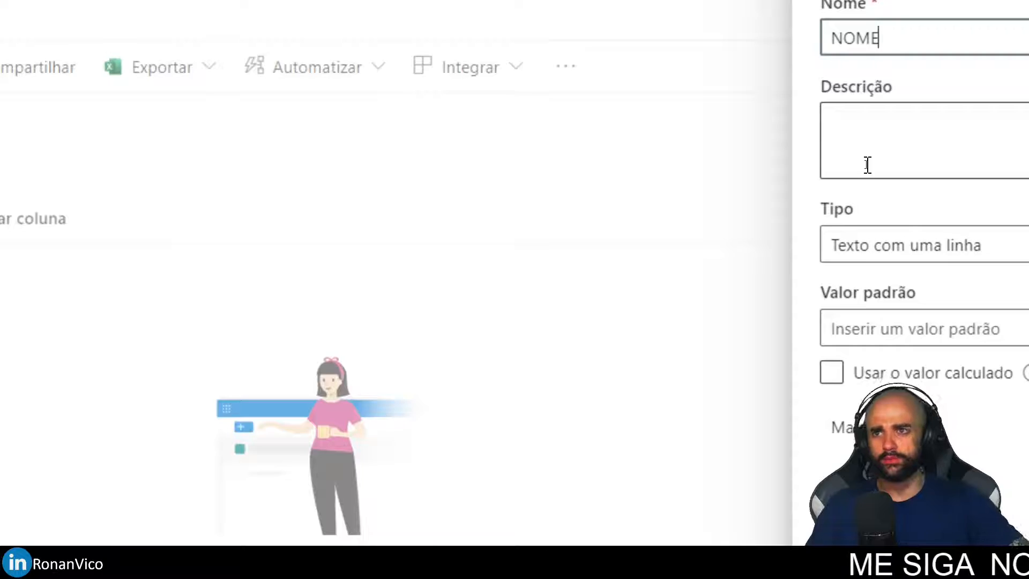
click(862, 528)
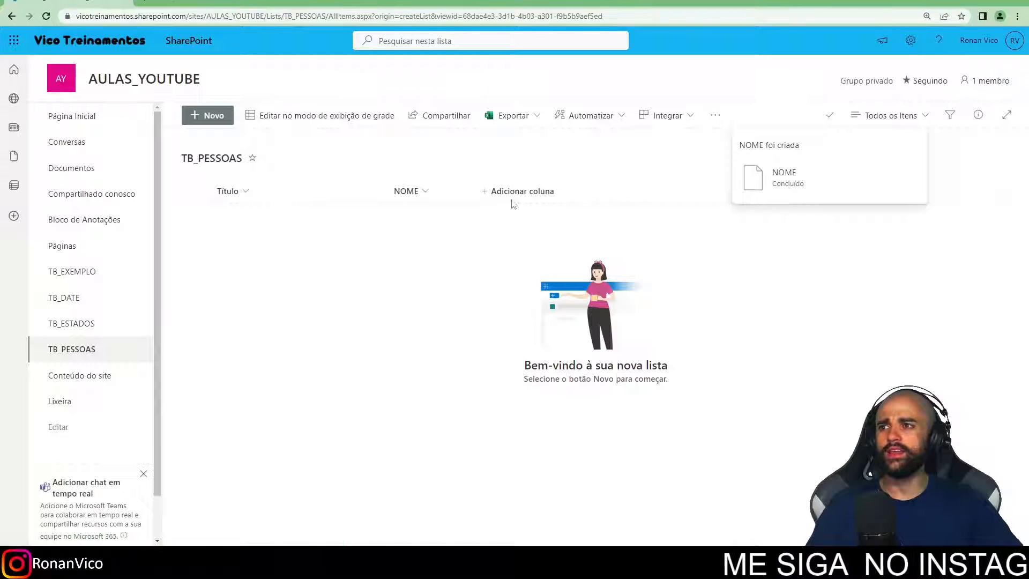
- Add a date and time column named DT_NASCIMENTO to the TB_PESSOAS list, without including the time
click(512, 199)
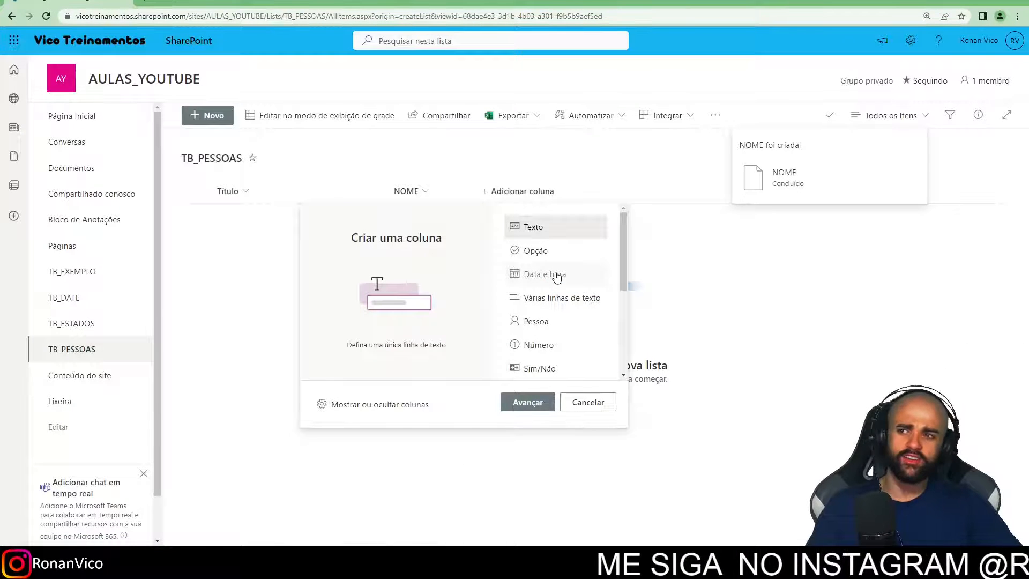
click(557, 275)
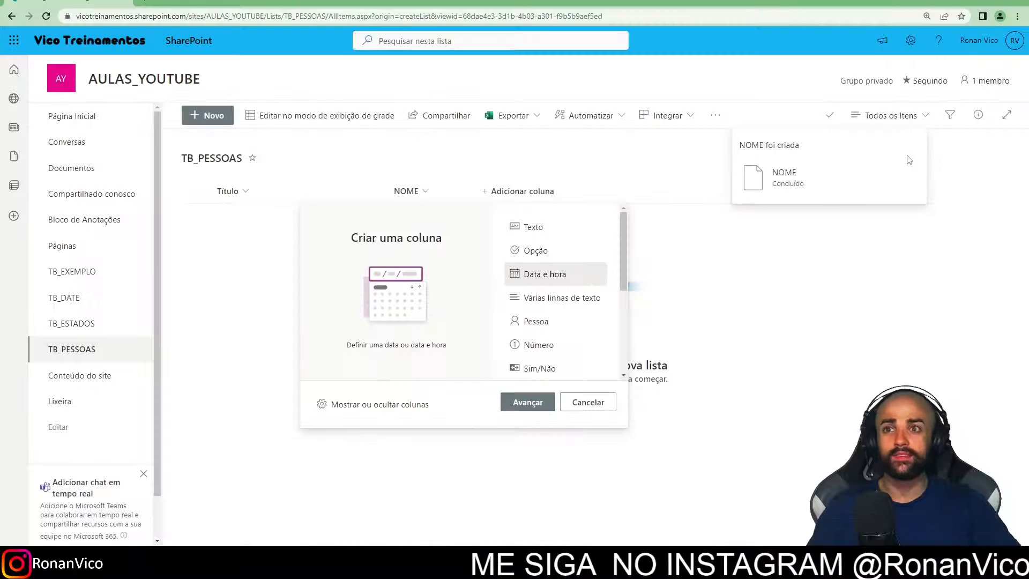
click(529, 402)
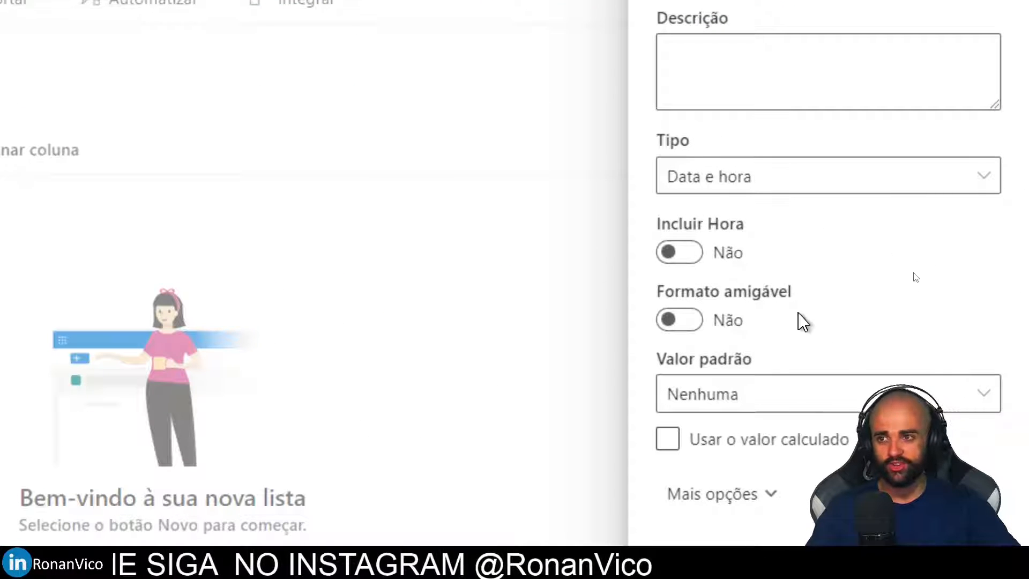
text(DT_NASCIMEN)
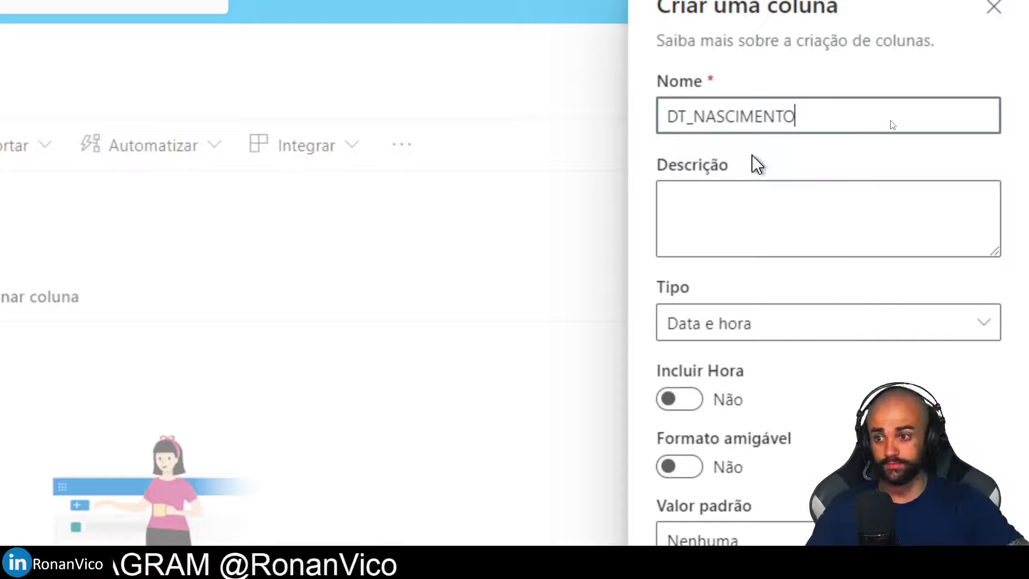
text(TO)
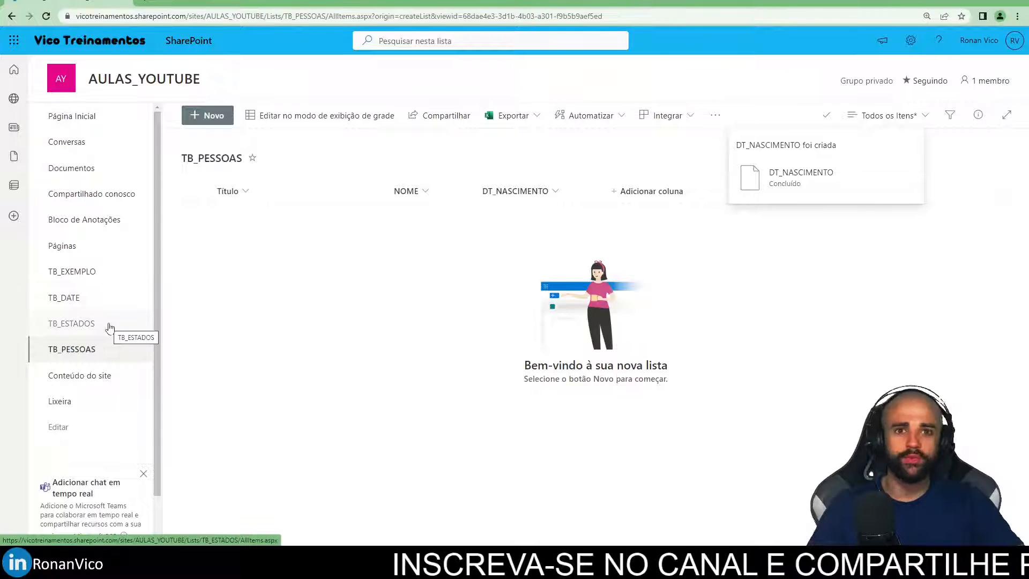
- Add a number column named POPULACAO to the TB_ESTADOS list
click(90, 325)
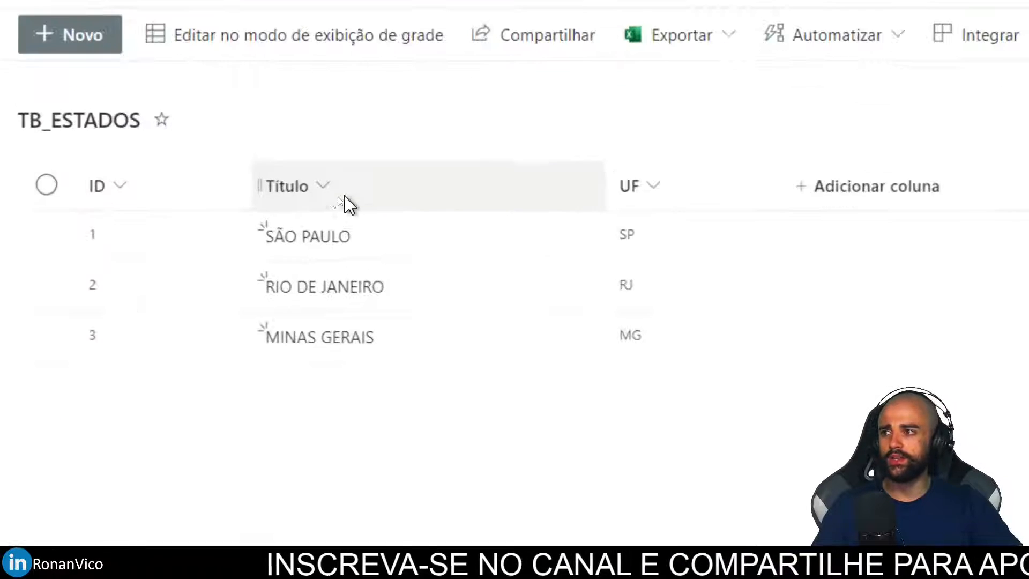
click(815, 186)
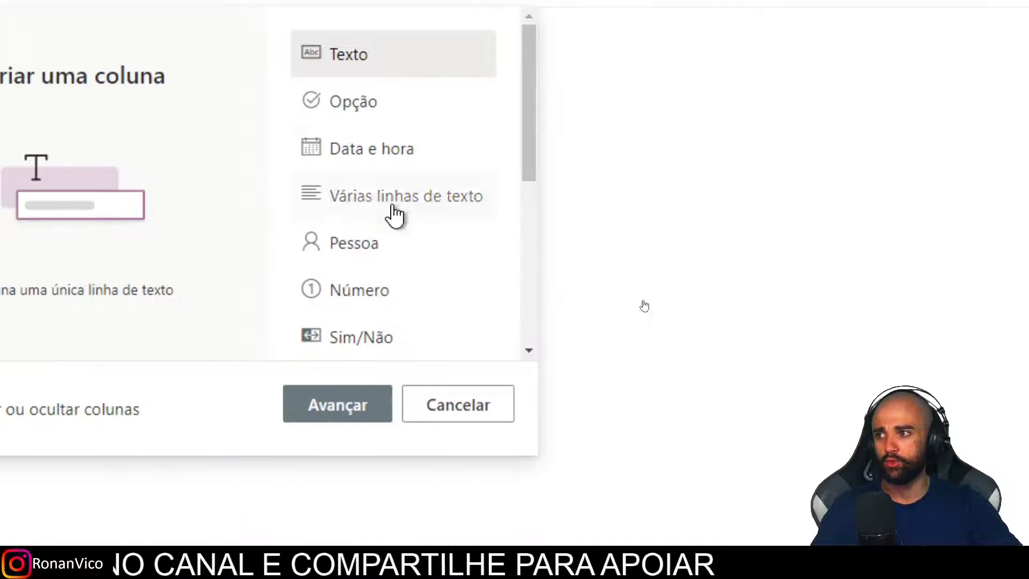
scroll(402, 177, down, 6)
scroll(417, 183, up, 2)
click(401, 96)
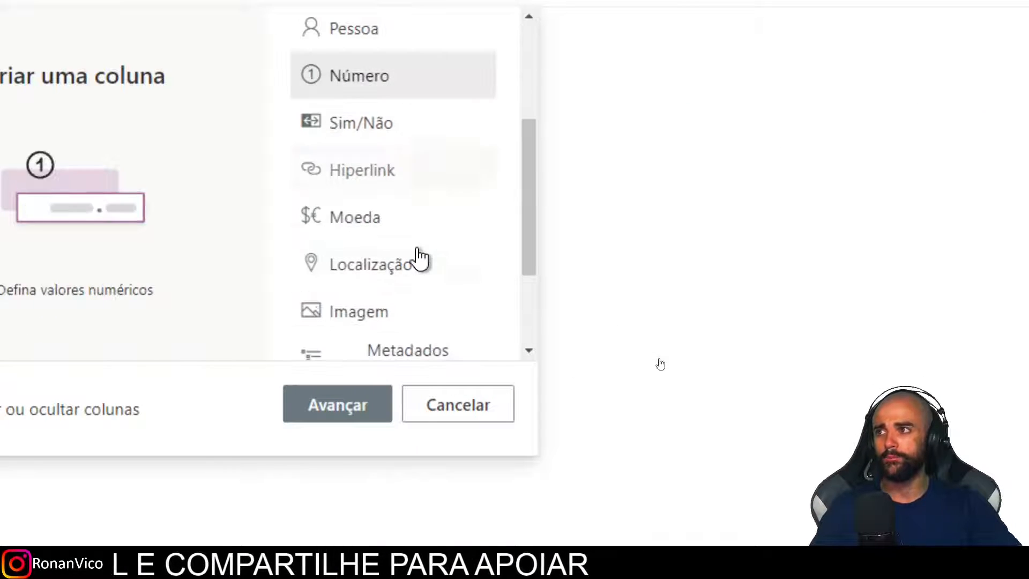
click(342, 409)
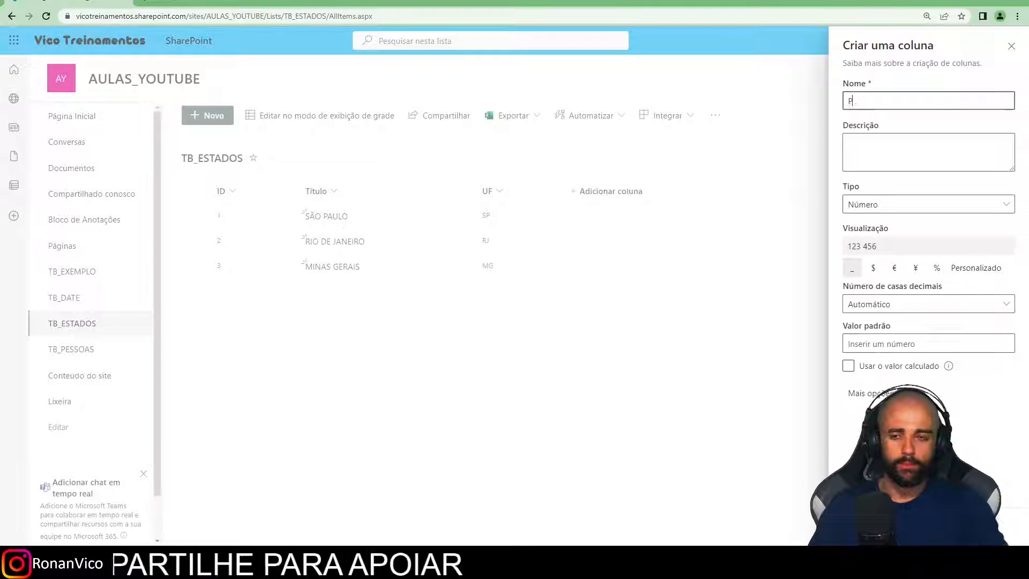
text(POPU)
text(LACAO)
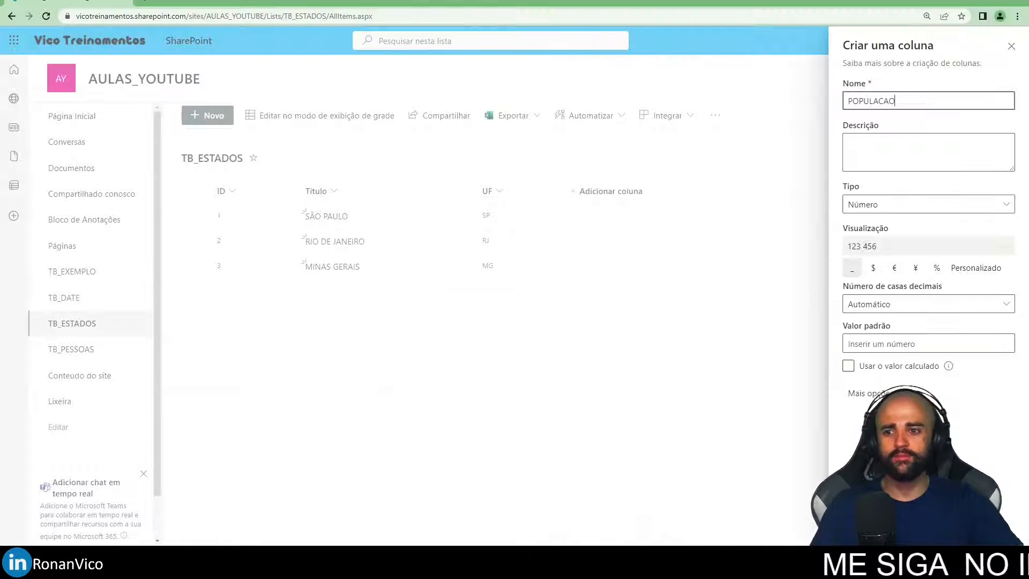
key(Return)
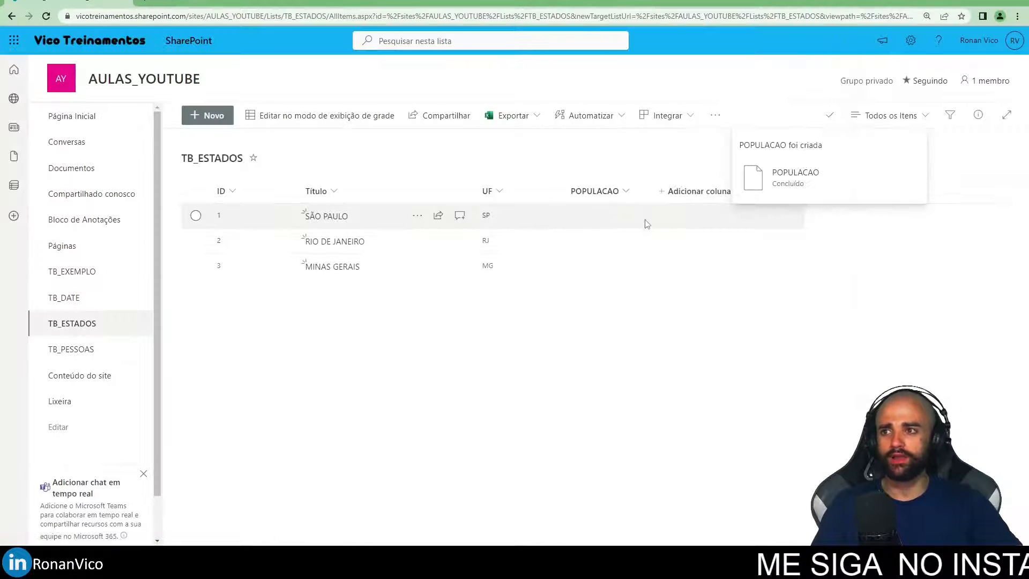
- Set POPULACAO to 999 999 999 for SÃO PAULO and 22 222 222 for RIO DE JANEIRO in TB_ESTADOS
double_click(647, 224)
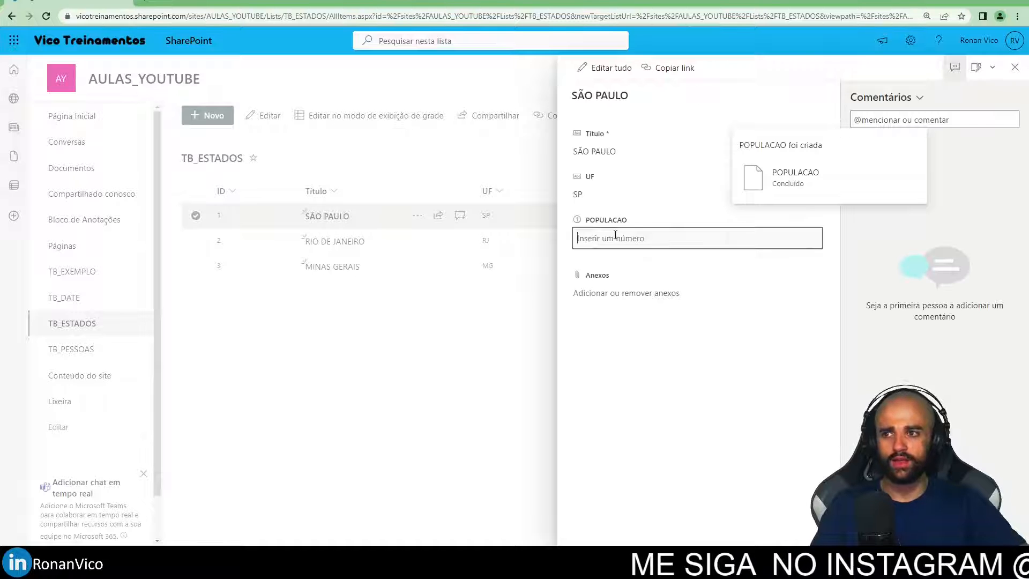
click(510, 295)
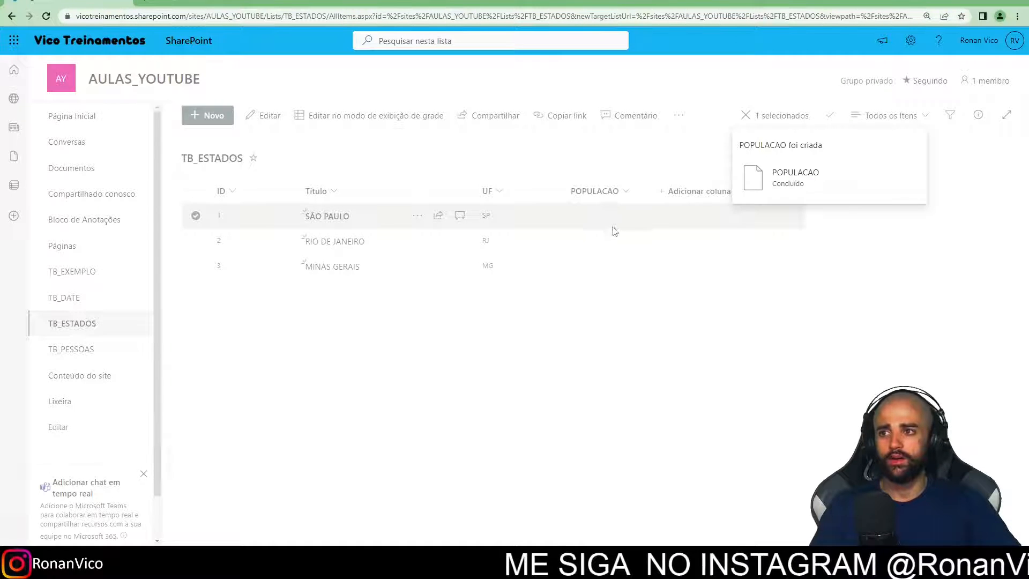
double_click(617, 241)
click(615, 260)
text(22 222 222)
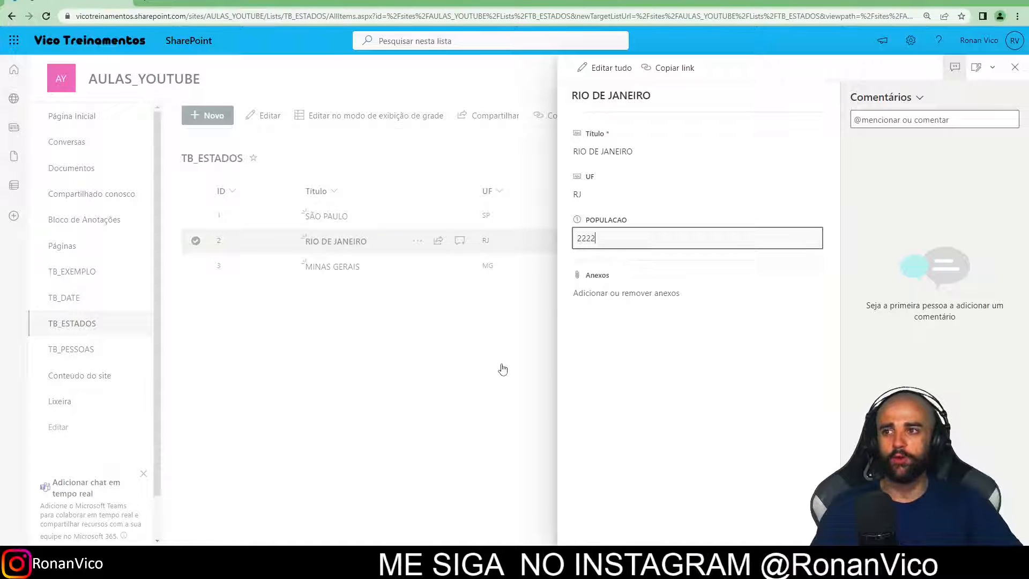
click(502, 369)
- Set POPULACAO to 333 333 for the MINAS GERAIS item
double_click(619, 272)
click(622, 239)
text(3333)
click(505, 369)
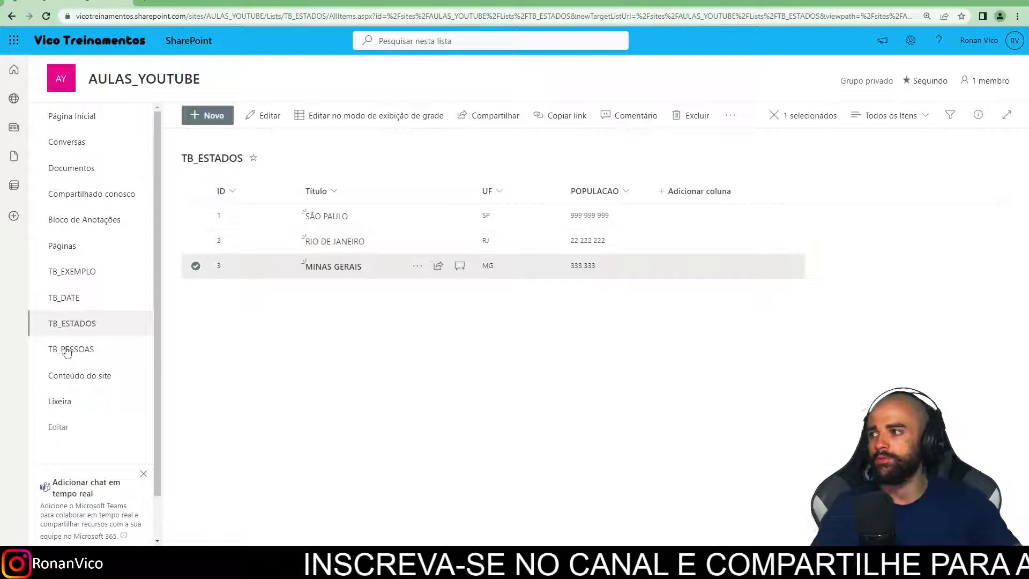
- Begin a new lookup (Pesquisa) column named ESTADO in the TB_PESSOAS list
click(128, 348)
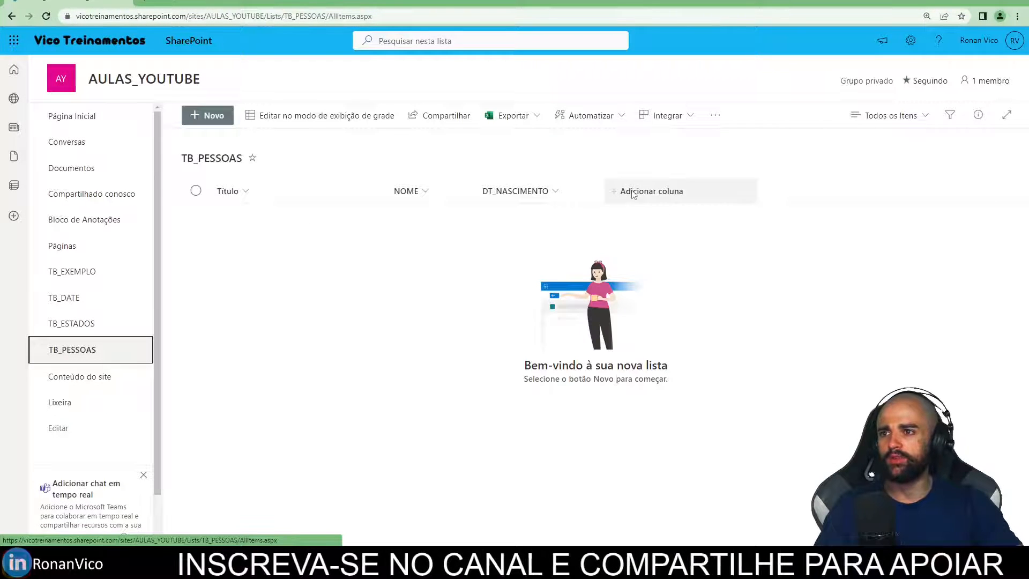
click(681, 197)
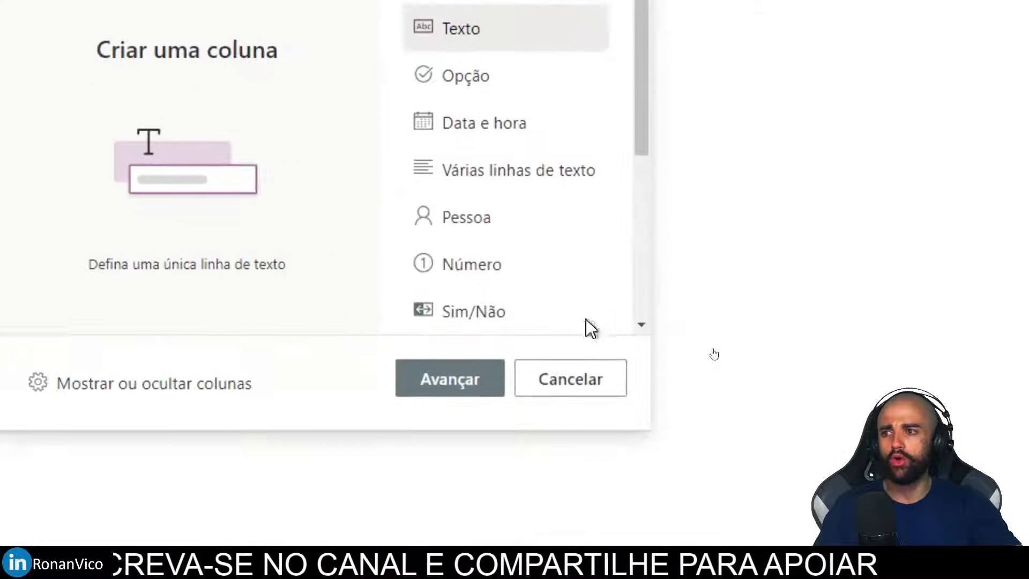
scroll(810, 373, down, 4)
scroll(625, 237, down, 2)
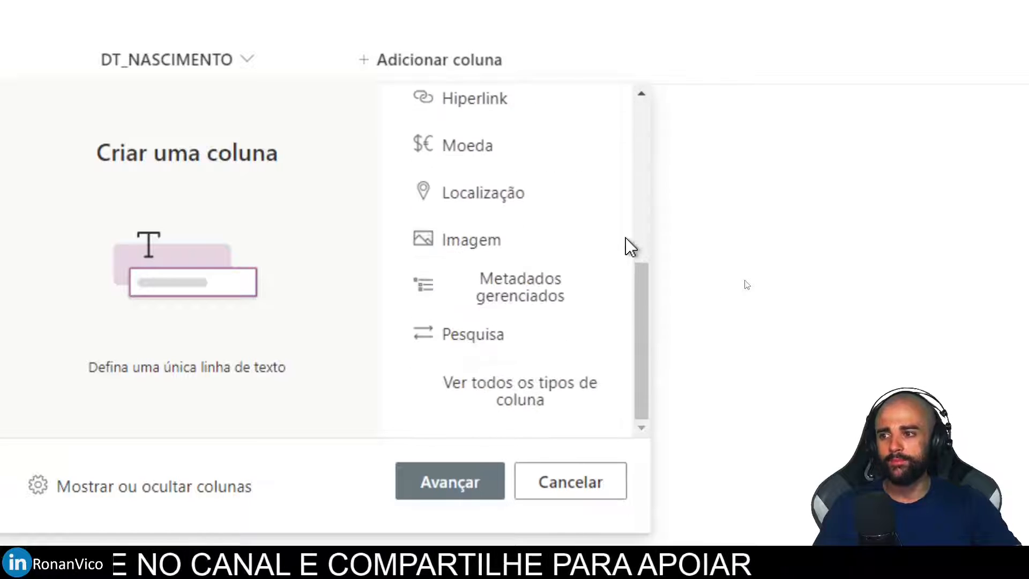
scroll(558, 364, up, 6)
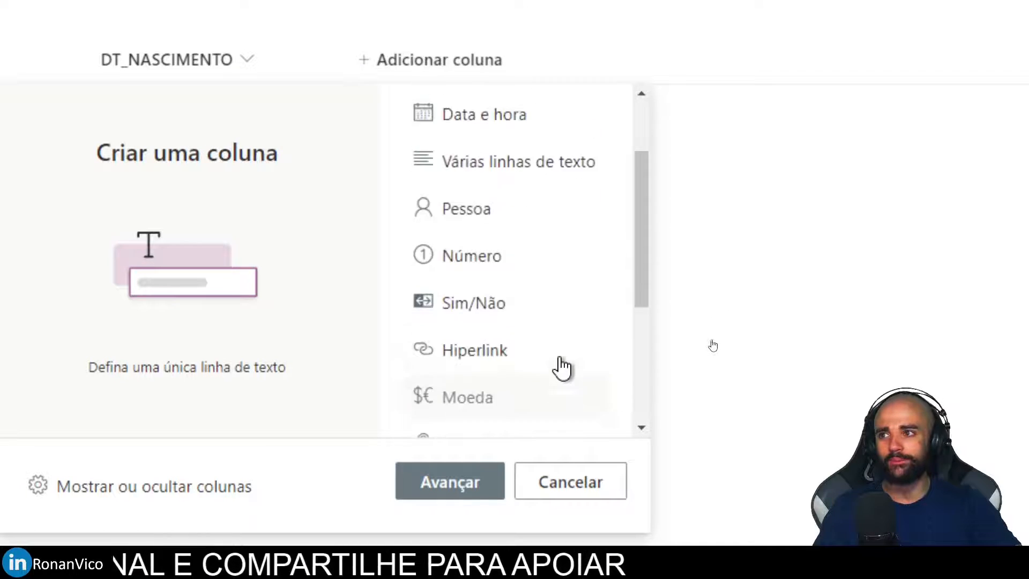
scroll(557, 365, down, 6)
click(475, 349)
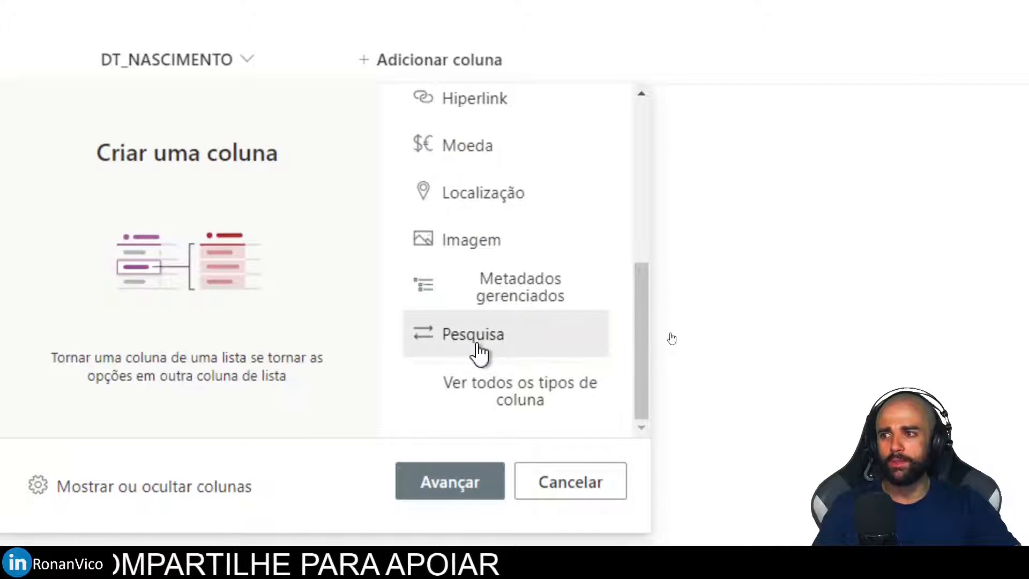
click(450, 482)
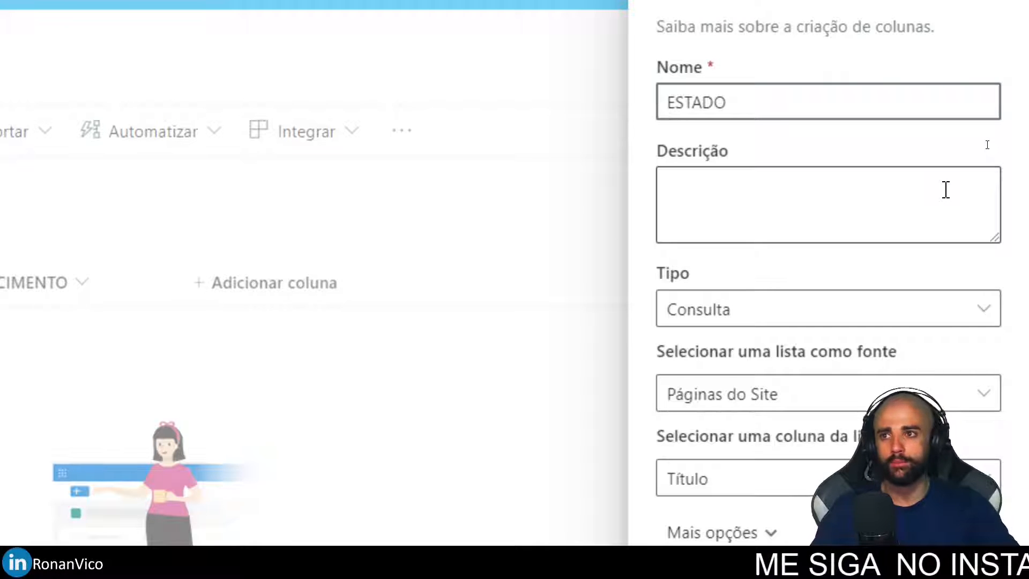
- Set the ESTADO lookup's source list to TB_ESTADOS and its source column to UF, with the additional options expanded
click(896, 325)
click(843, 323)
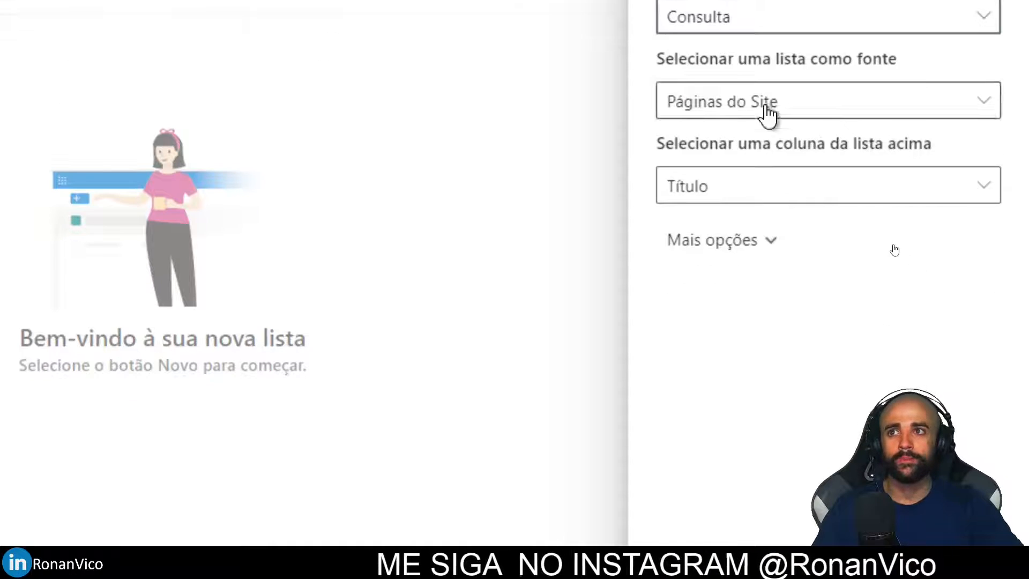
click(754, 135)
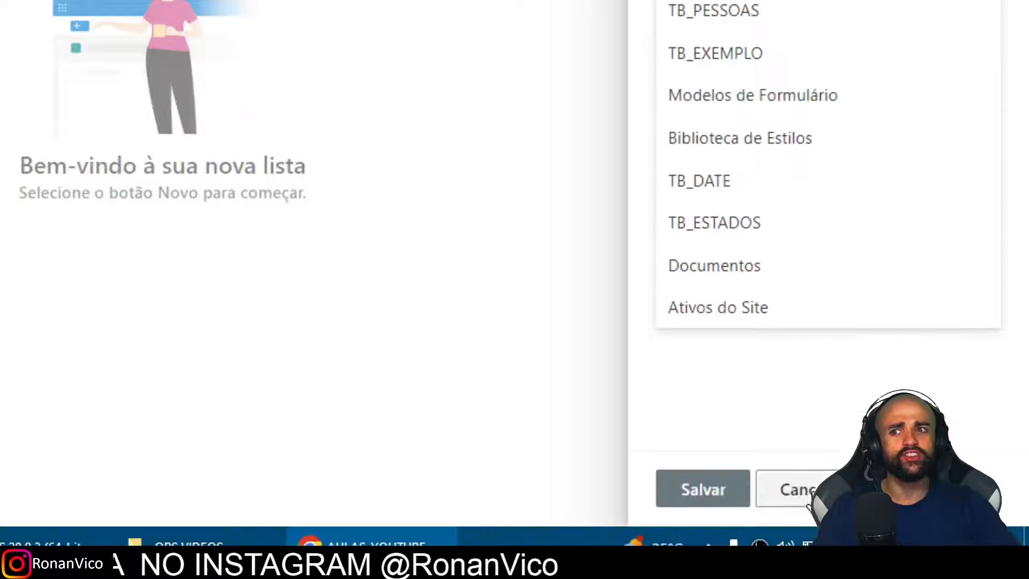
click(782, 236)
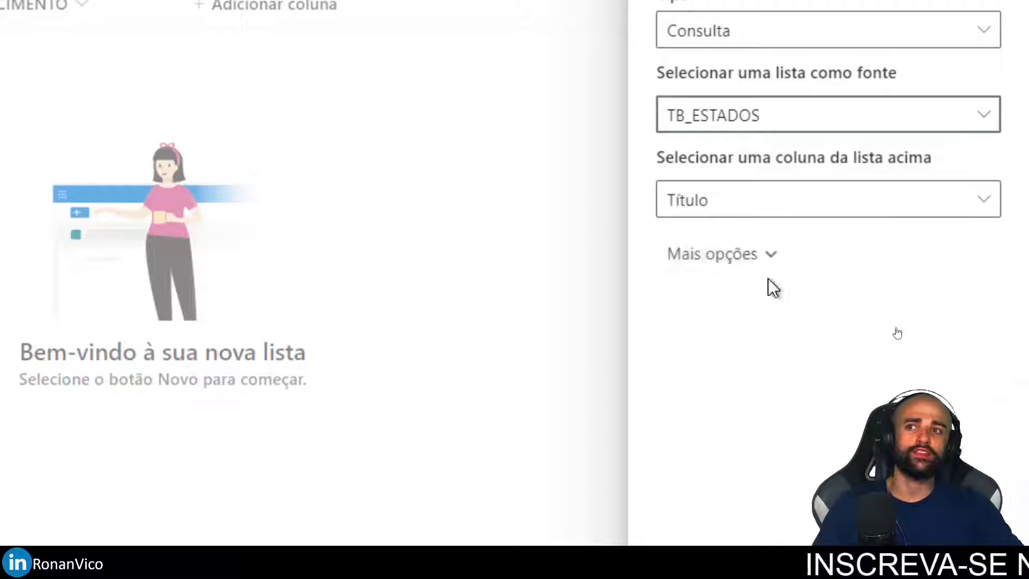
click(751, 263)
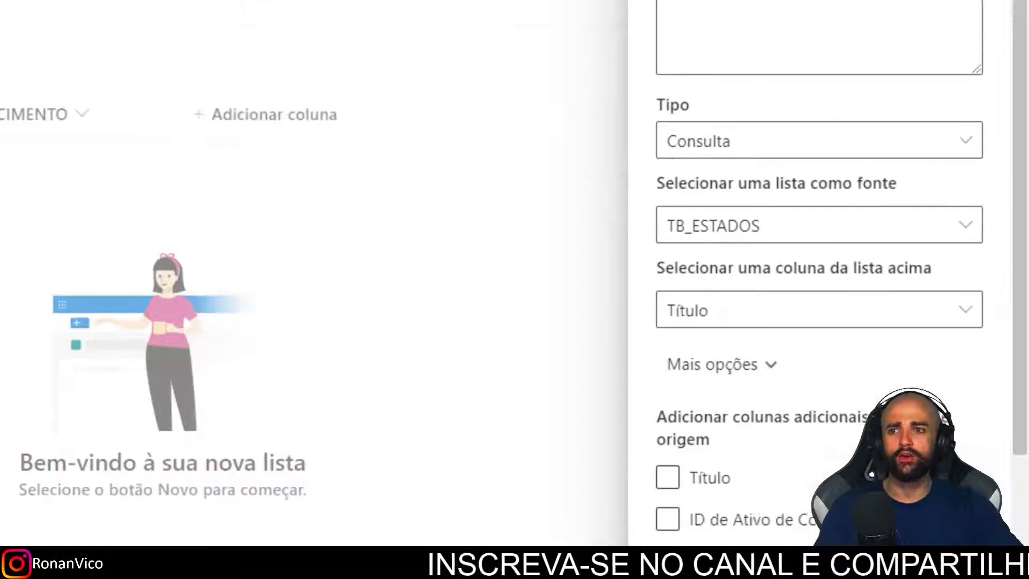
click(909, 184)
click(761, 292)
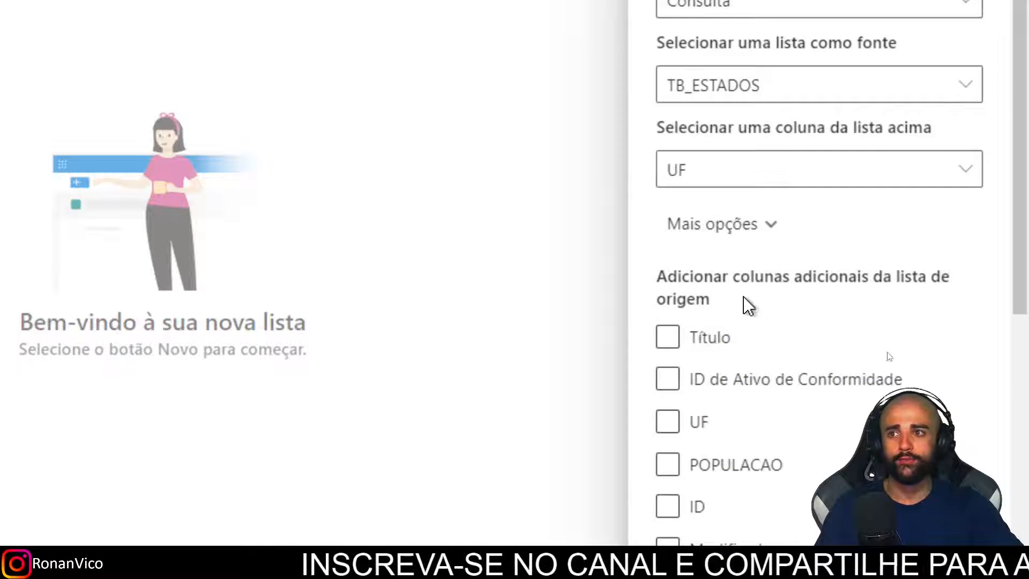
- Include UF and POPULACAO as additional source columns, leave the deletion effect set to Não, and save the ESTADO column
scroll(788, 306, down, 2)
scroll(846, 262, down, 2)
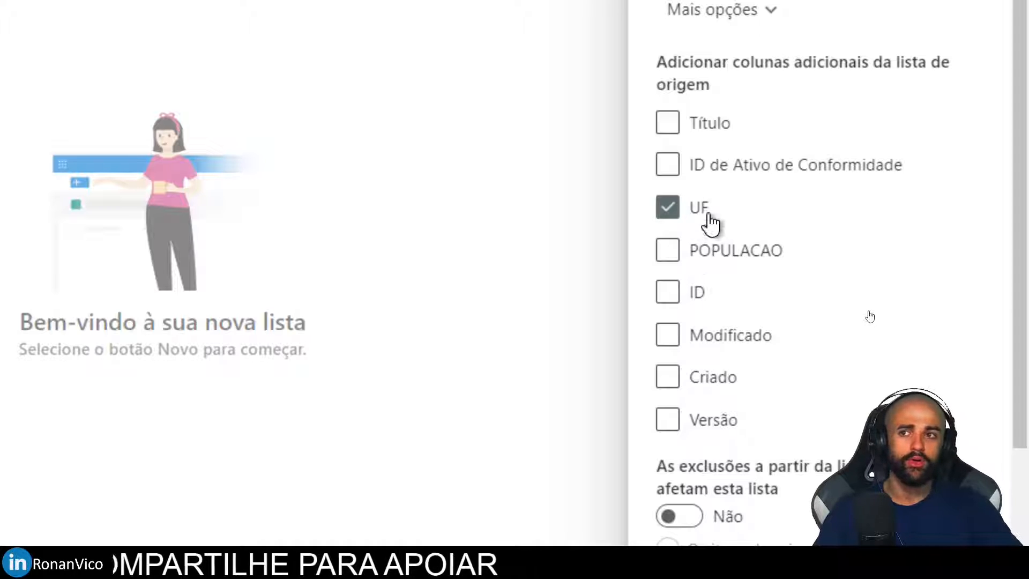
scroll(919, 146, down, 3)
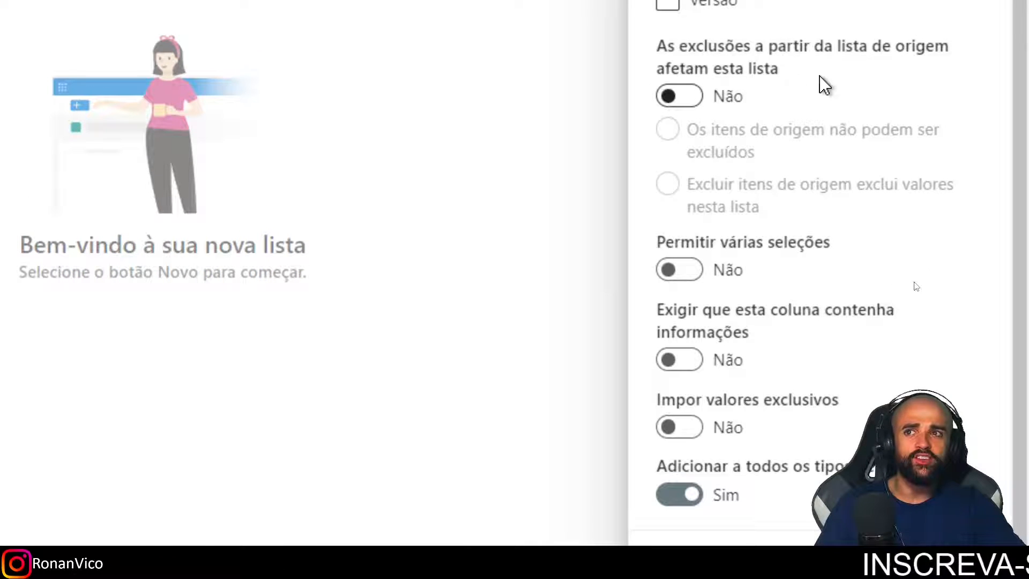
click(681, 97)
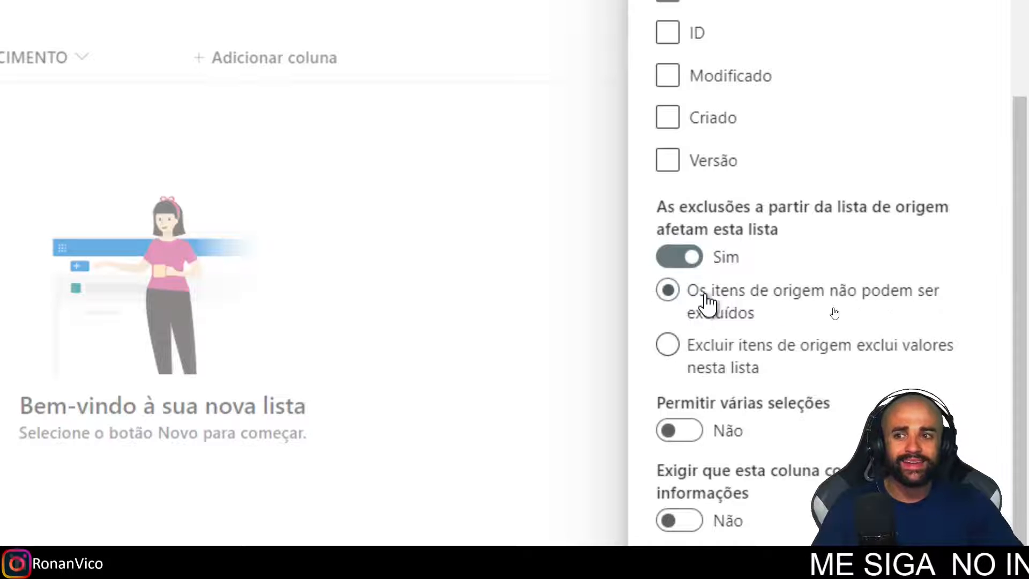
click(697, 261)
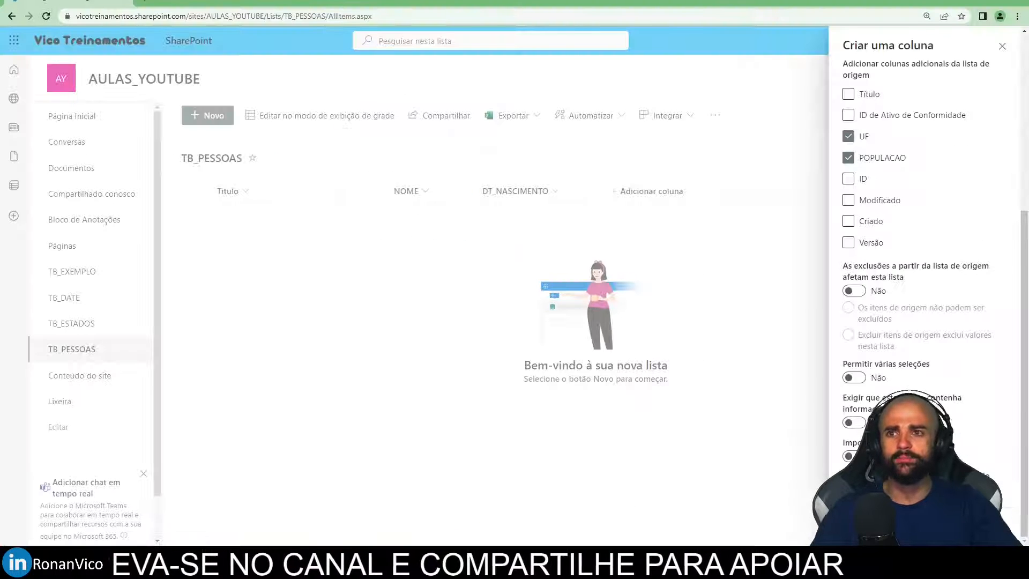
click(866, 526)
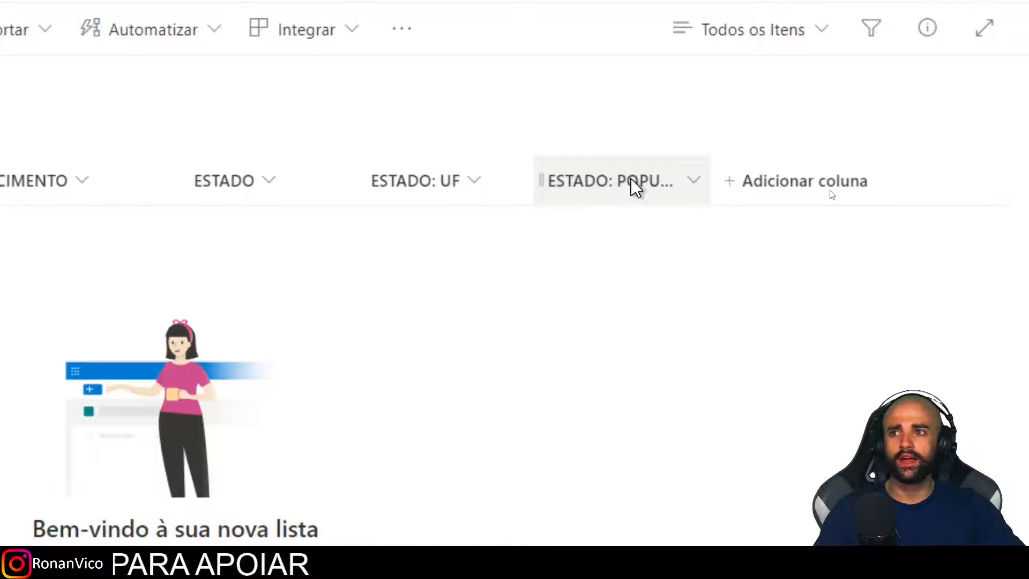
- Widen the ESTADO: POPULACAO and ESTADO: UF columns in the TB_PESSOAS list
drag(713, 184, 831, 189)
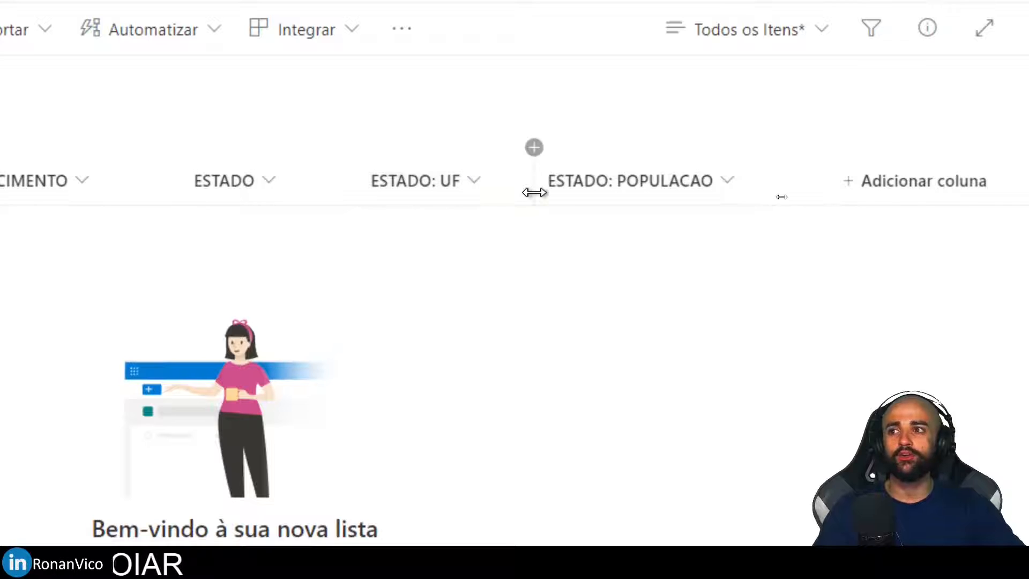
drag(535, 191, 553, 191)
mouse_move(139, 157)
mouse_down()
mouse_move(338, 257)
mouse_move(360, 283)
mouse_up()
drag(357, 153, 556, 307)
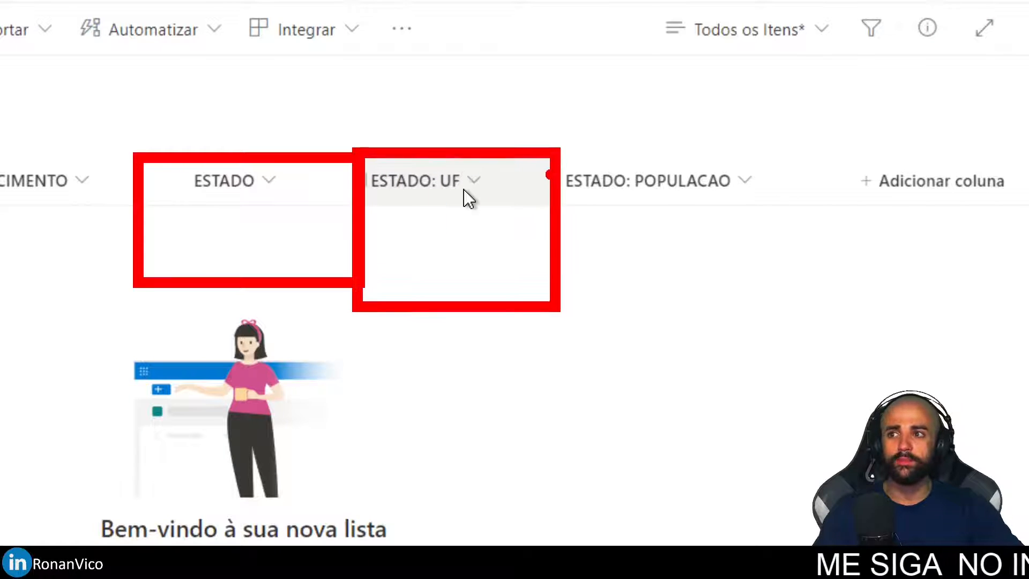
drag(555, 153, 772, 308)
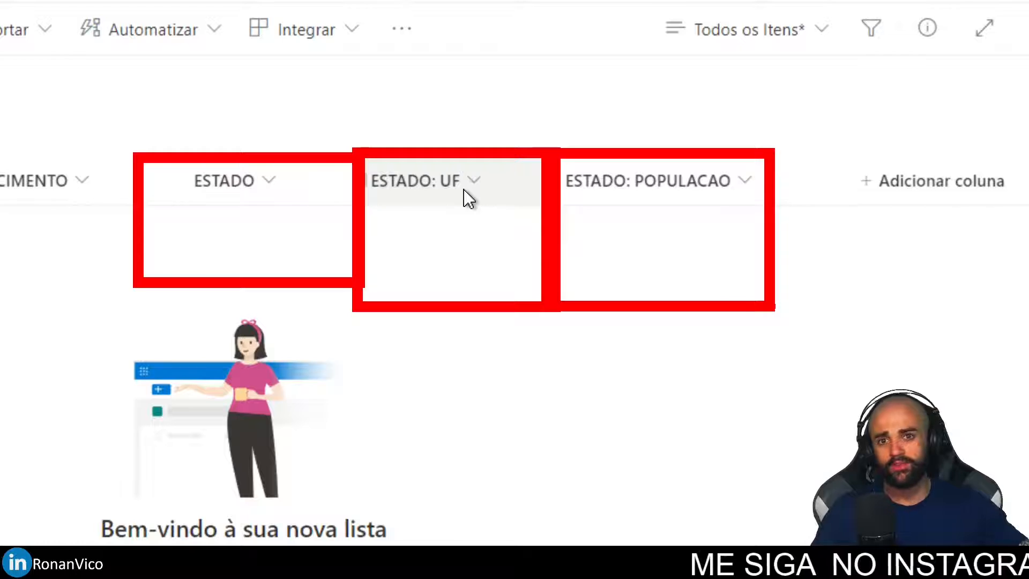
key(Escape)
key(ctrl+4)
- Create a new item in TB_PESSOAS with the Título qualquercoisa
click(210, 117)
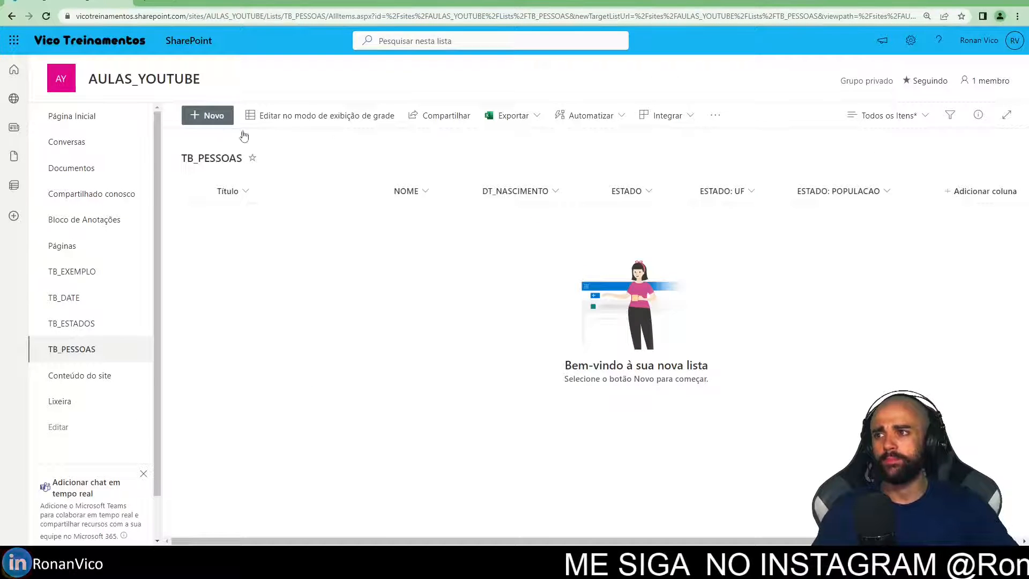
key(ctrl+4)
click(749, 154)
text(RONA)
key(ctrl+a)
text(qualquercoisa)
key(Tab)
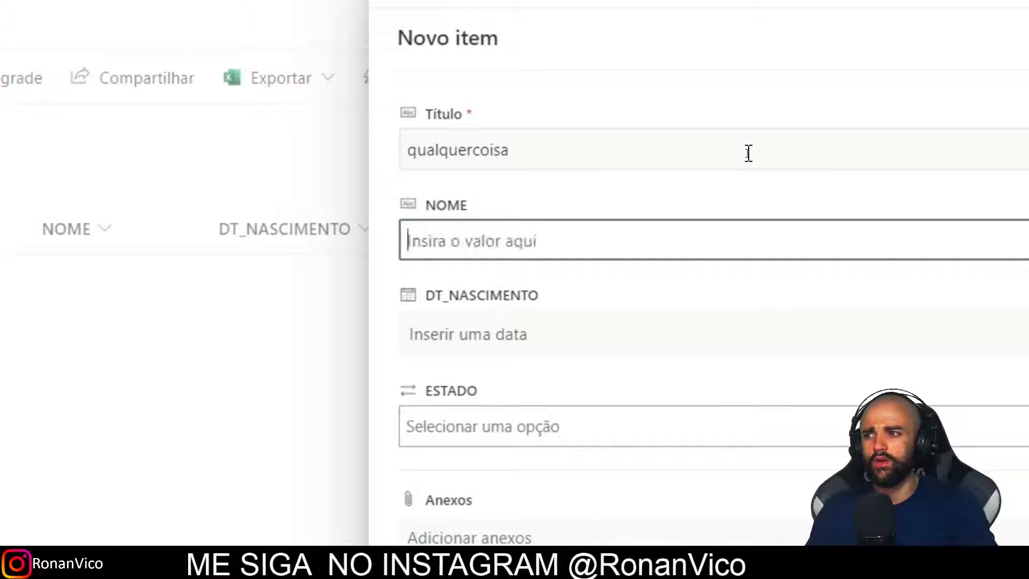
- Fill in the person's name and date of birth, choose MG as the ESTADO, and save the item
text(RONAN)
key(Tab)
text(01/01/2000)
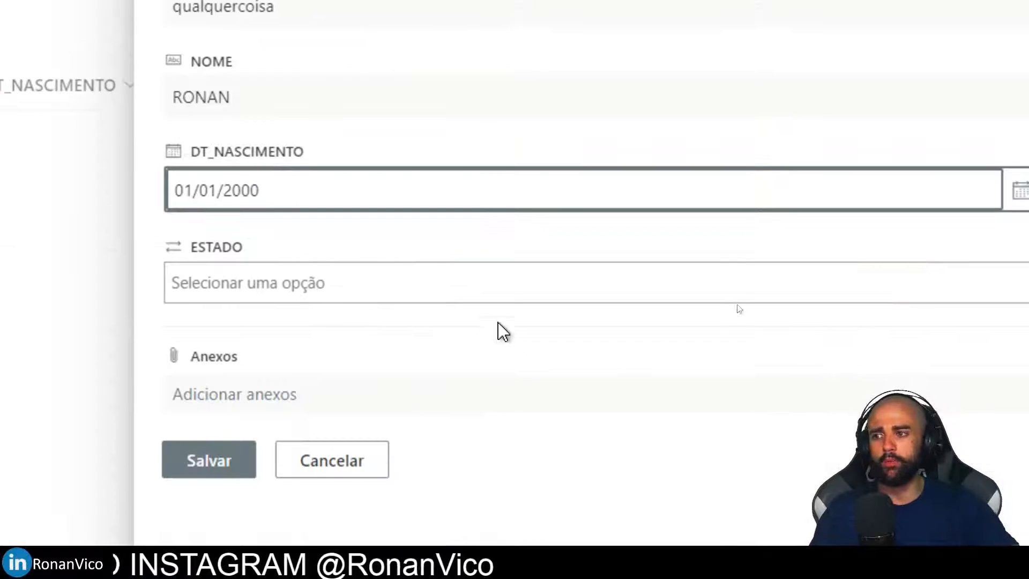
click(328, 275)
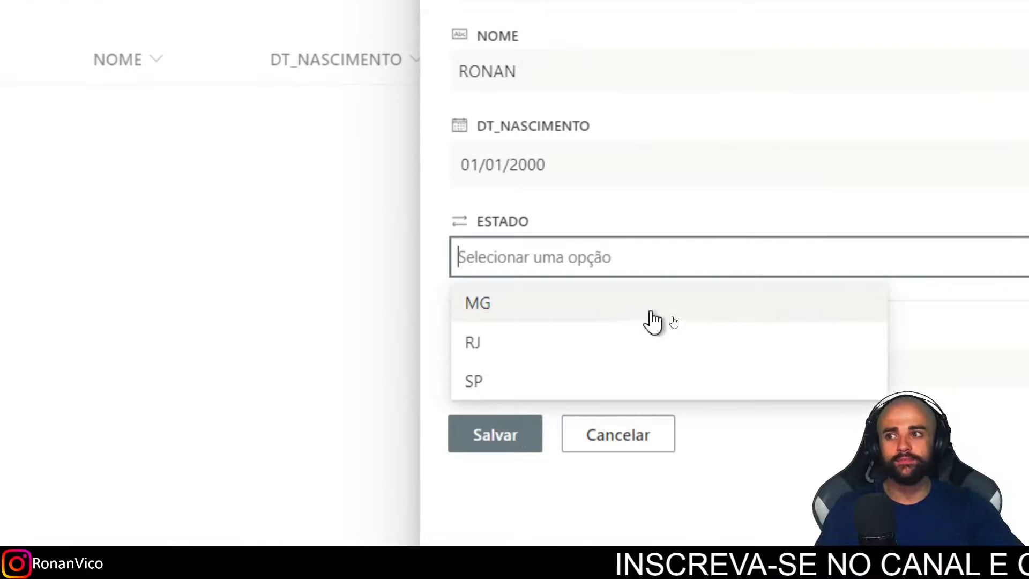
click(493, 312)
click(577, 377)
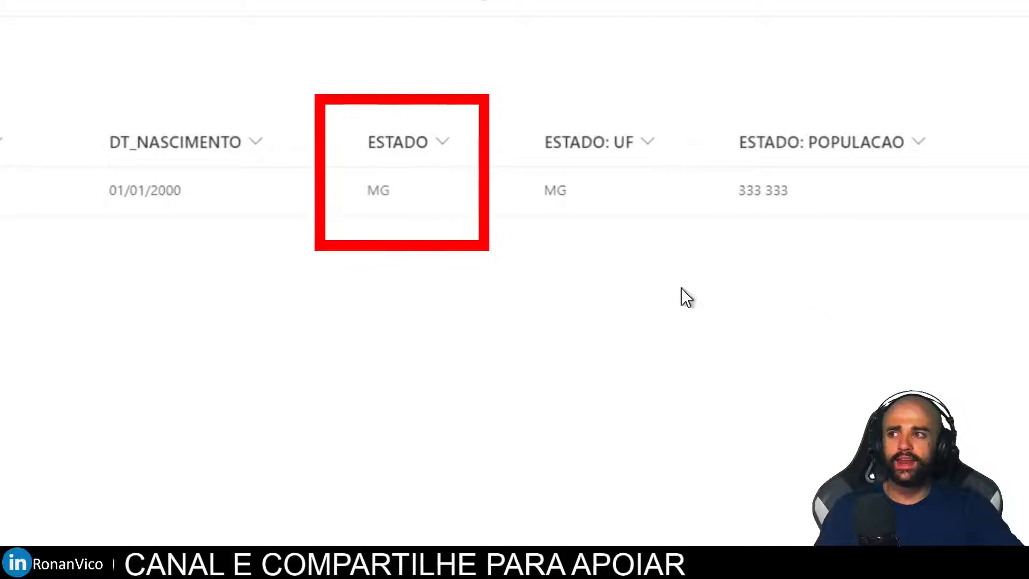
- Open the TB_ESTADOS record linked from the item's ESTADO value MG, and return to the TB_PESSOAS list
click(378, 193)
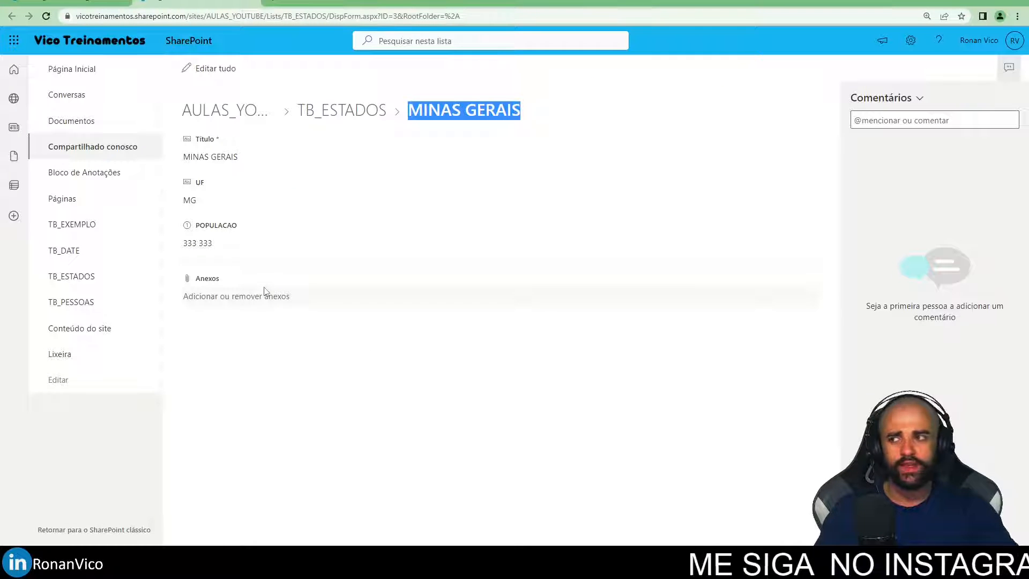
click(343, 115)
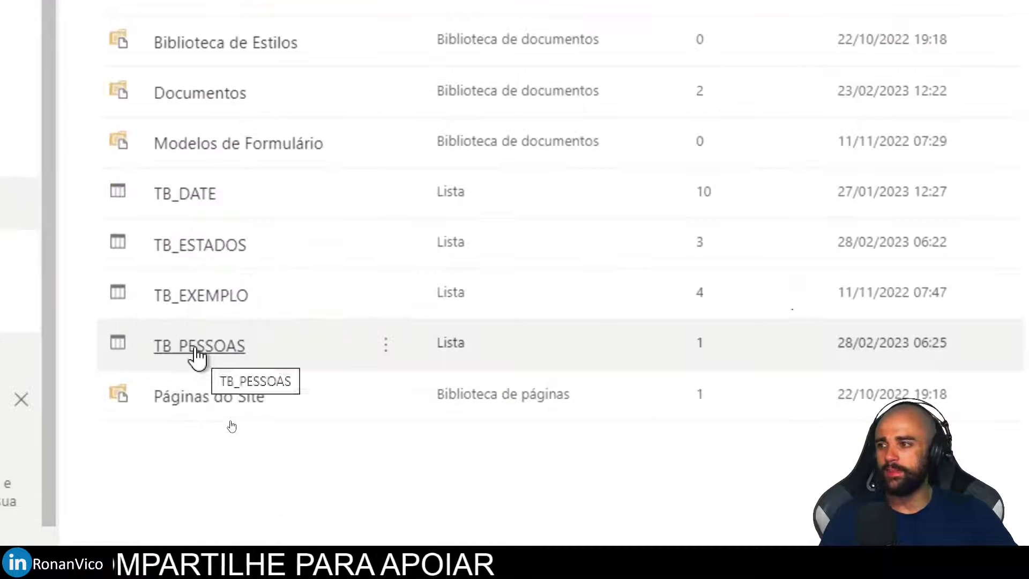
click(239, 428)
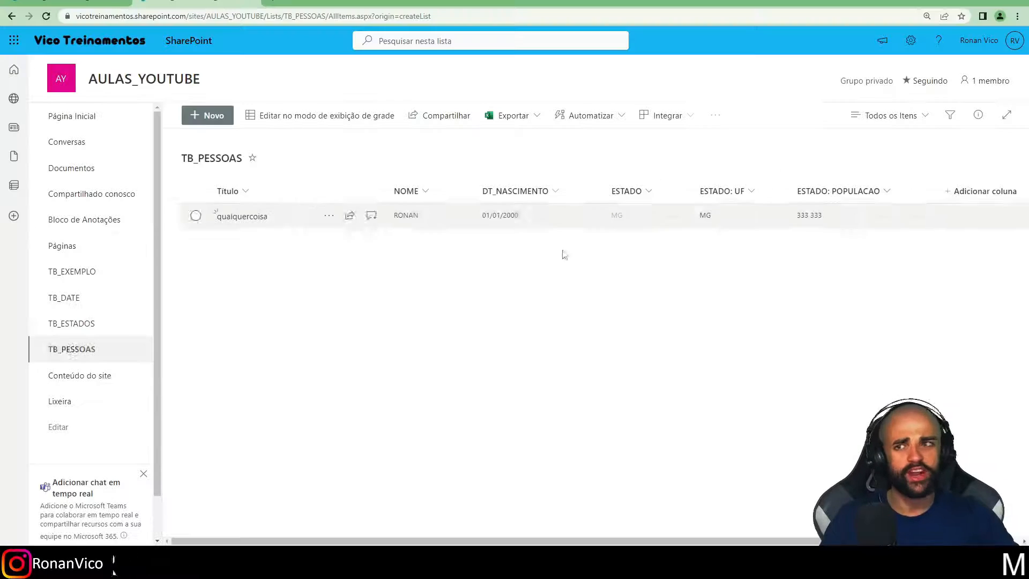
- Delete the MINAS GERAIS item from TB_ESTADOS and check the effect in the TB_PESSOAS list
click(92, 323)
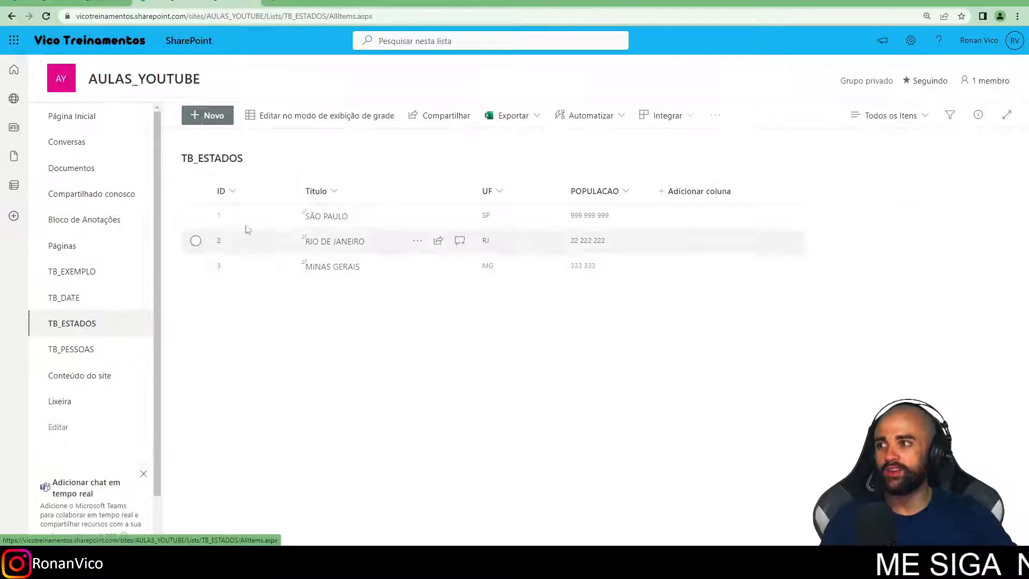
click(246, 266)
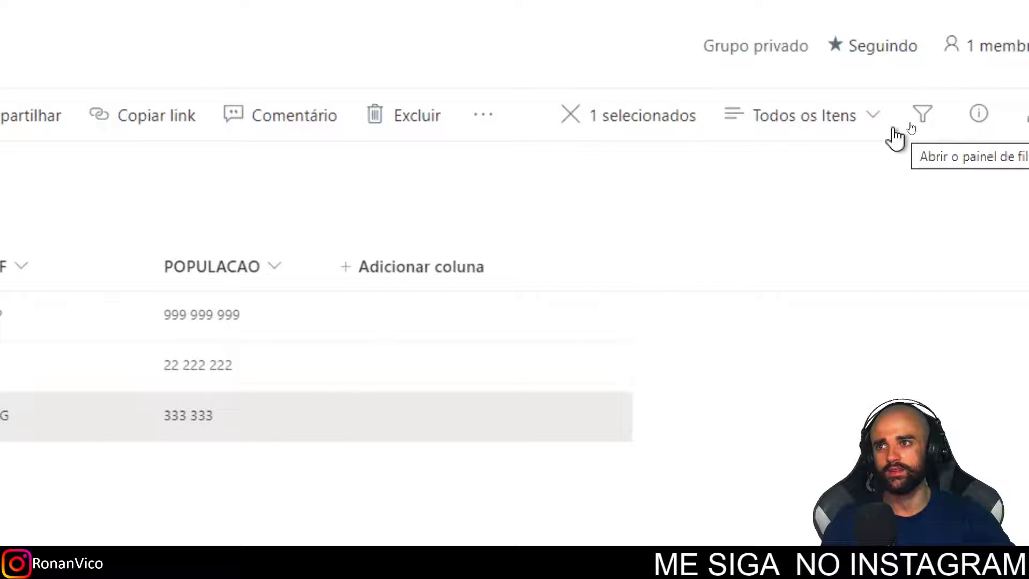
click(400, 122)
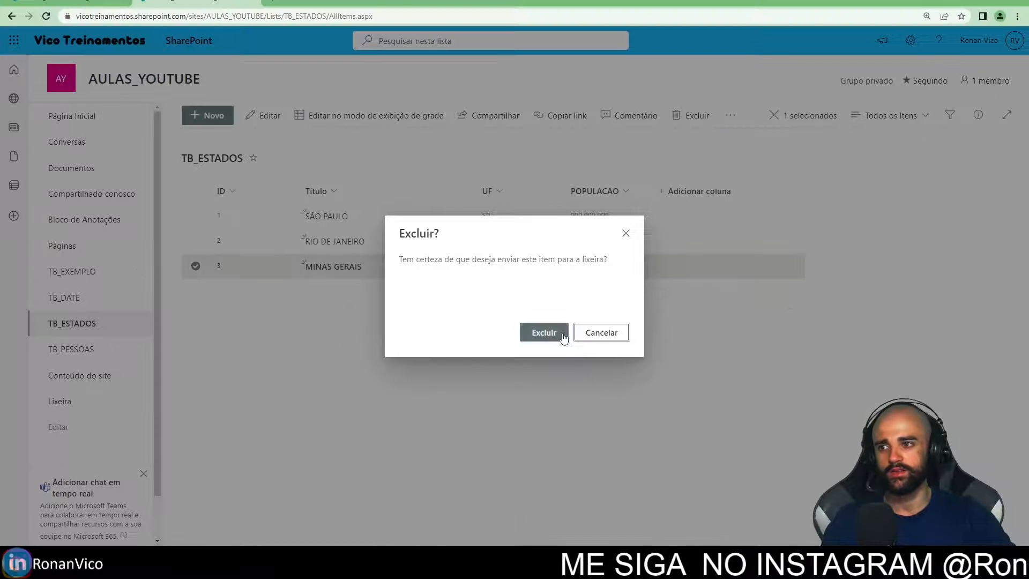
click(544, 332)
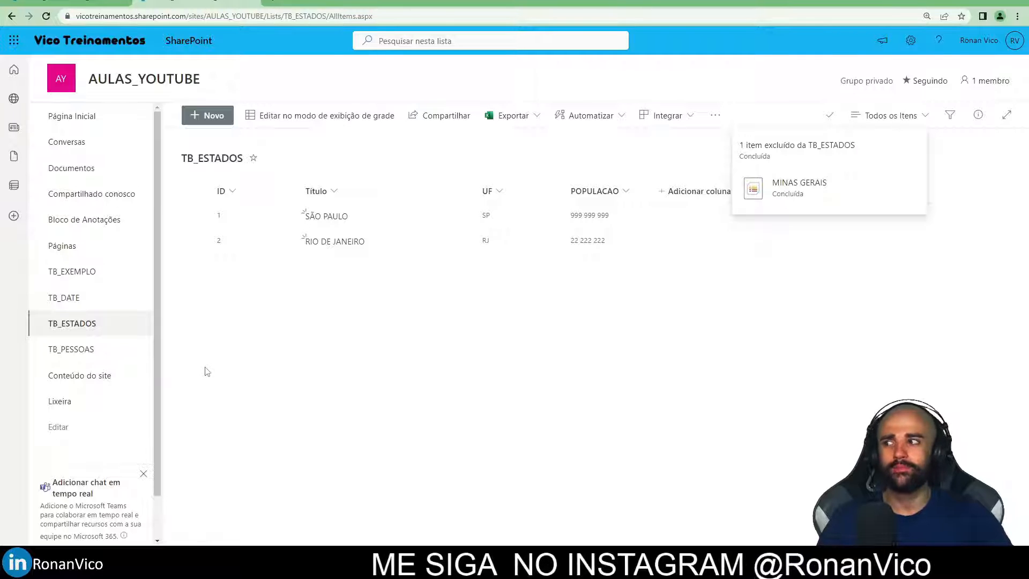
click(110, 349)
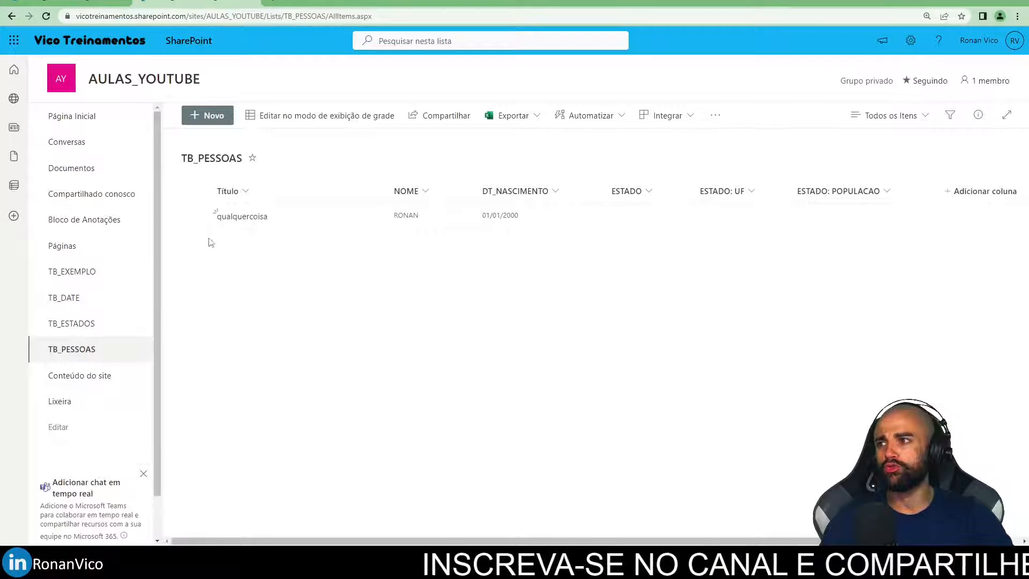
- Add an item to TB_ESTADOS with Título PARANA, UF PR and POPULACAO 999999
click(86, 325)
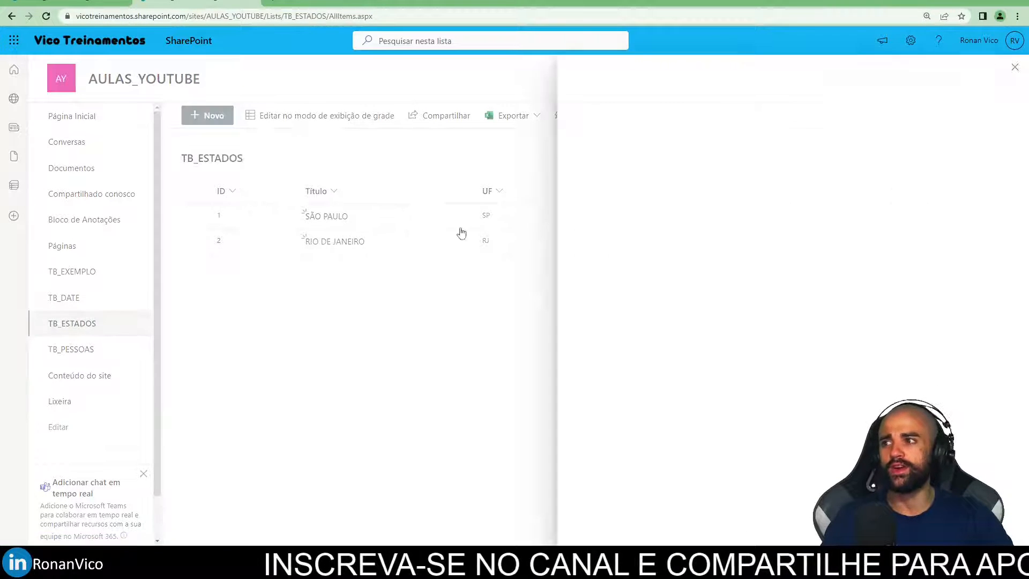
text(asdasd)
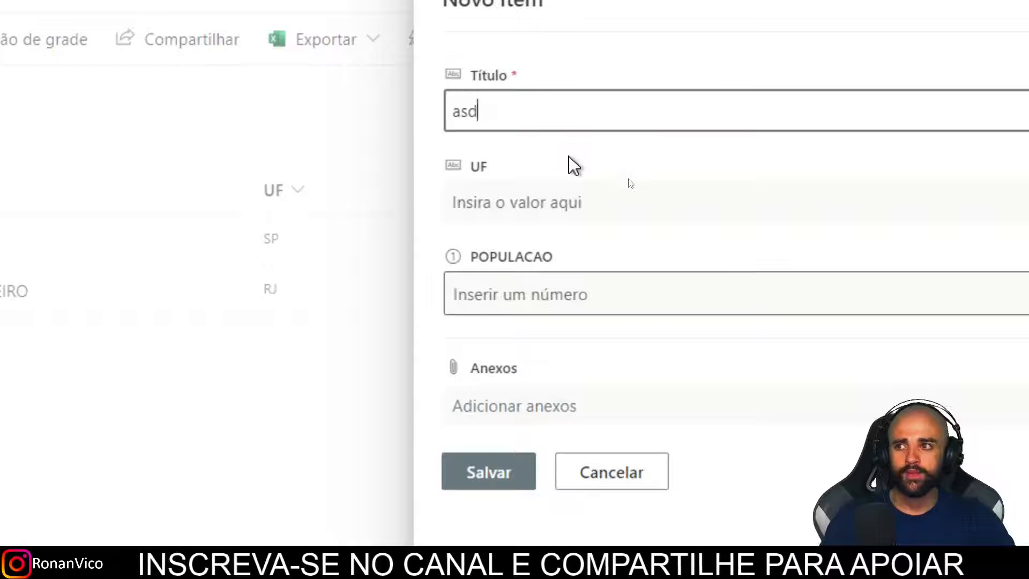
click(510, 204)
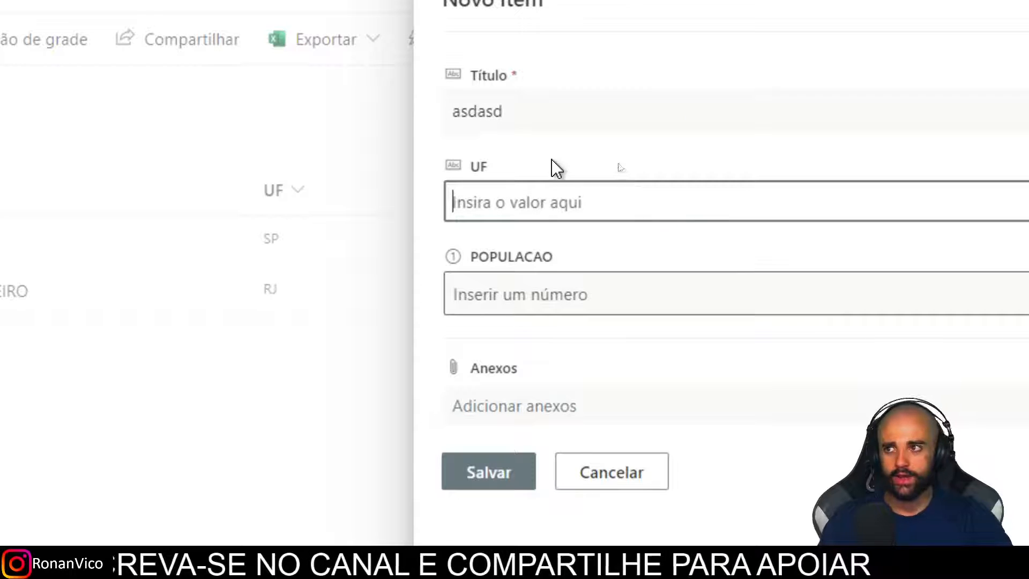
double_click(537, 115)
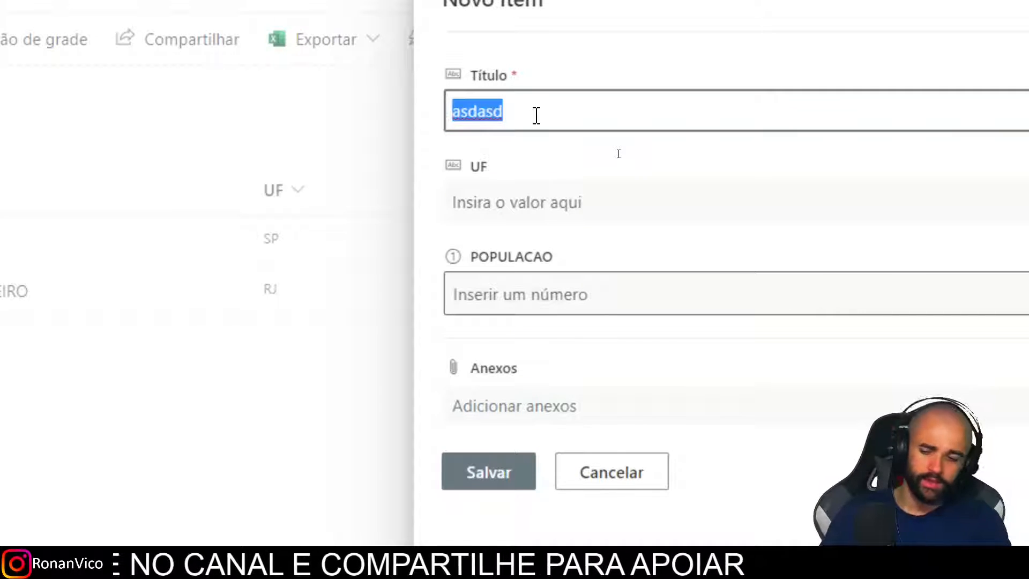
text(PAR)
key(Tab)
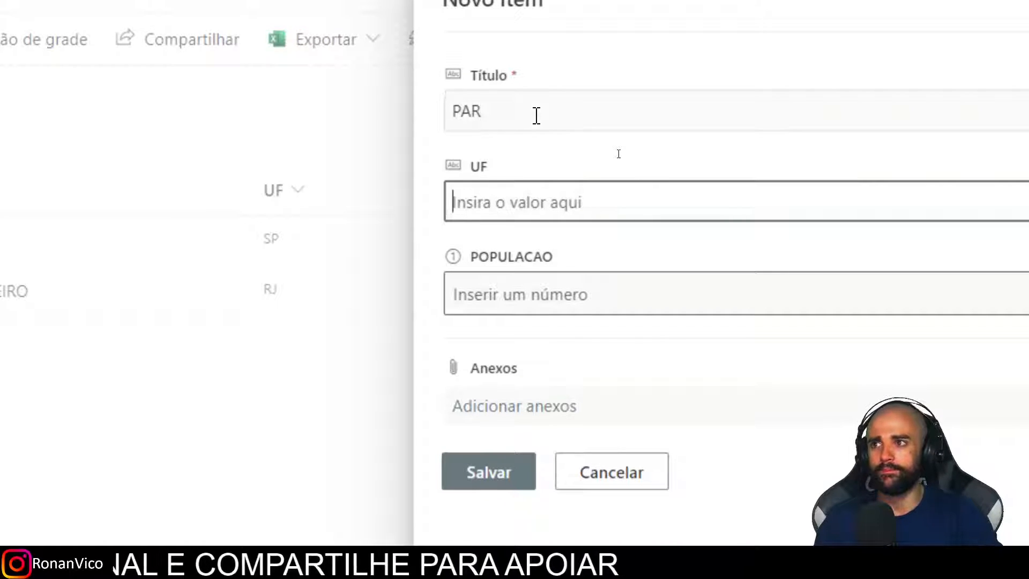
key(shift+Tab)
text(ANA)
key(Tab)
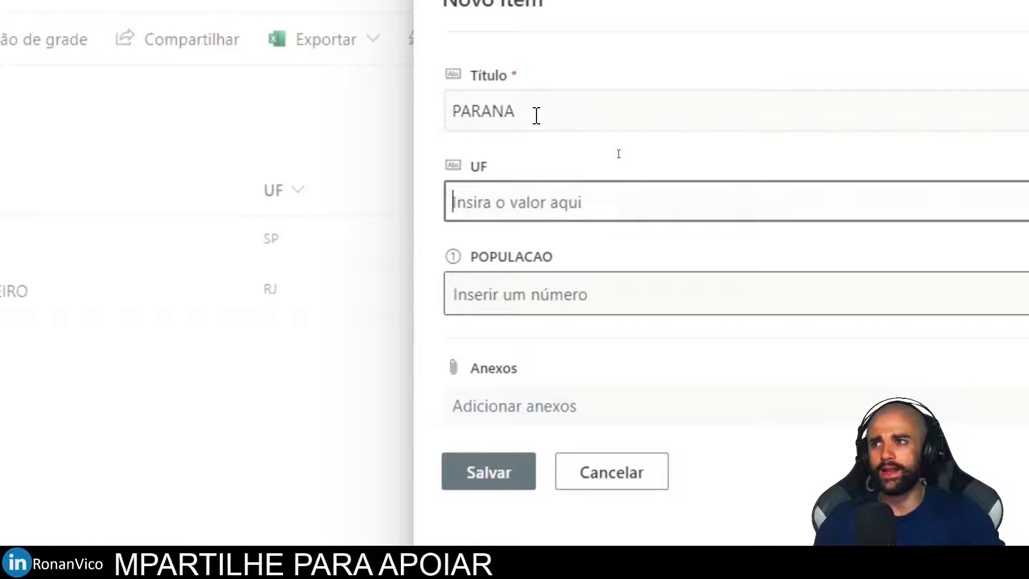
key(Tab)
text(99999)
text(9)
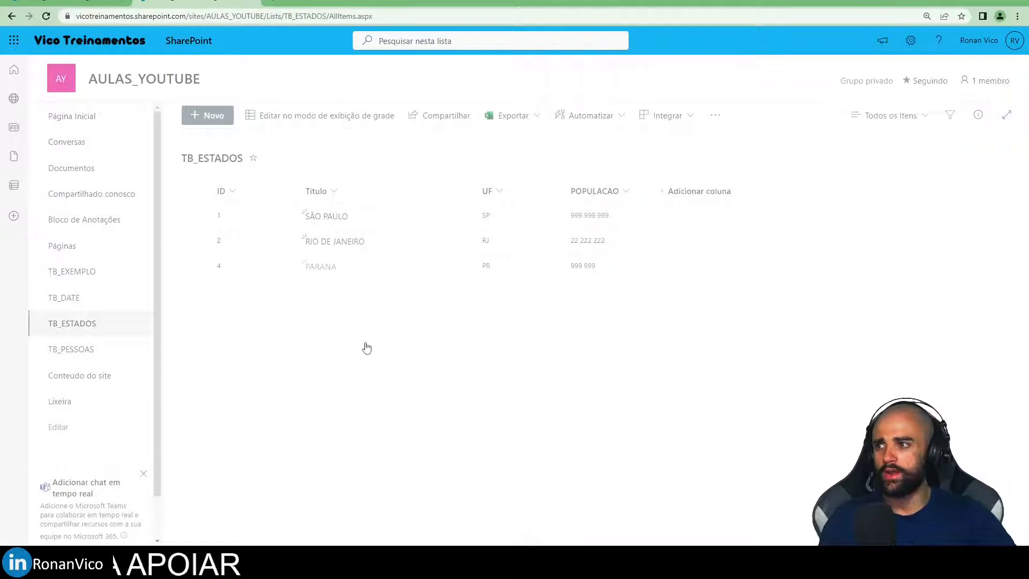
- Check the ESTADO options offered in a new TB_PESSOAS item, and discard the item without saving
click(105, 349)
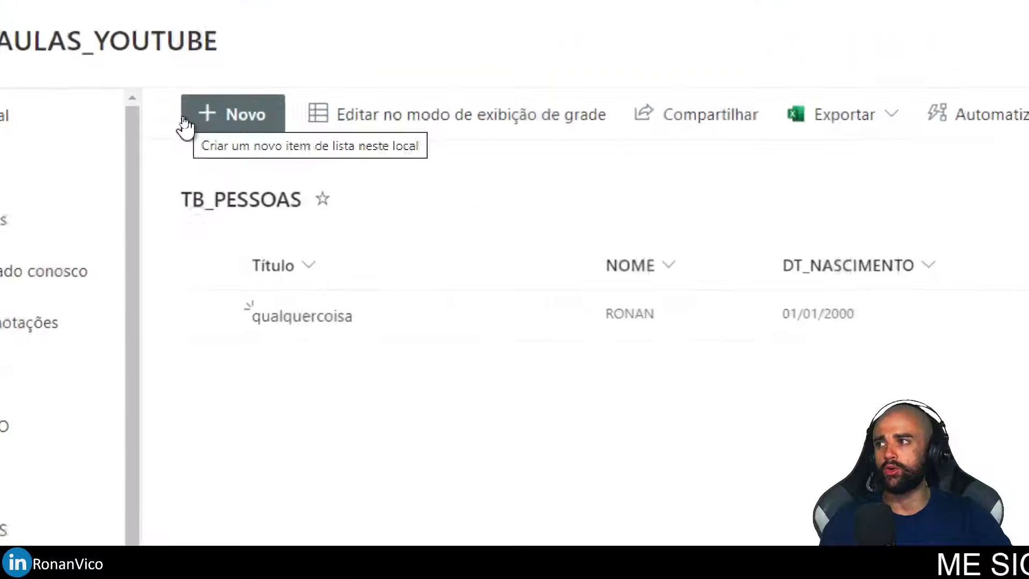
click(186, 123)
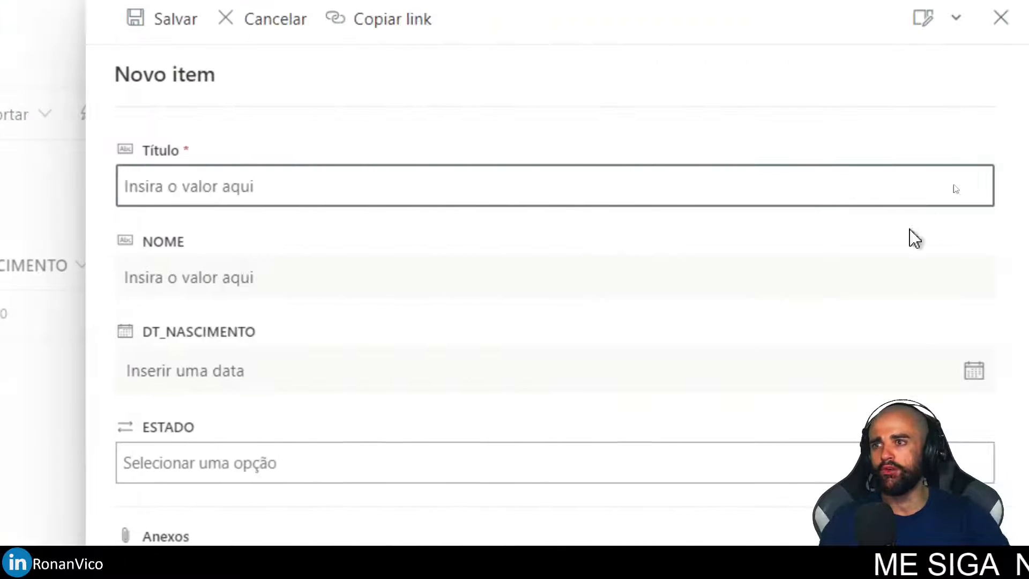
click(306, 323)
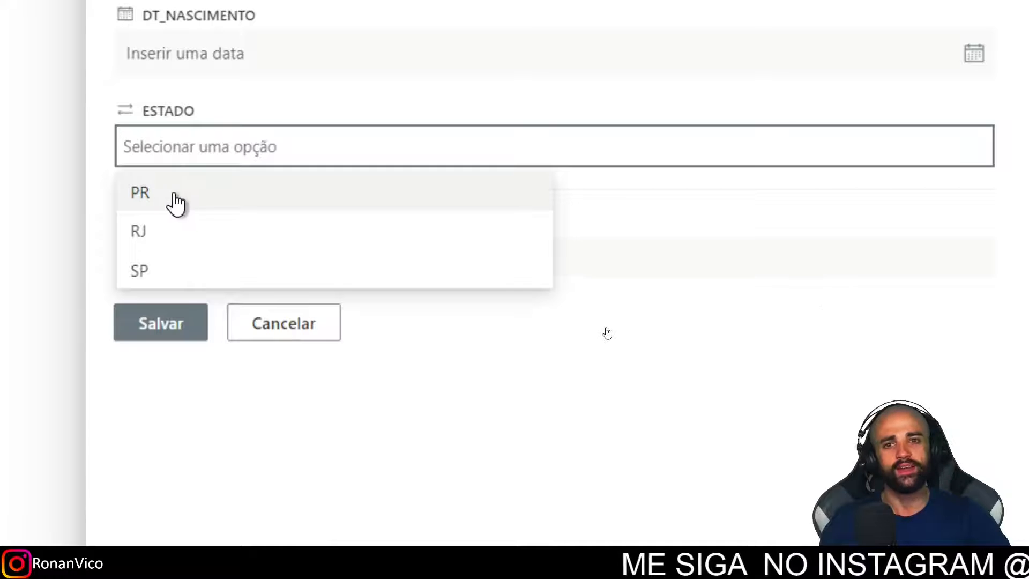
click(783, 480)
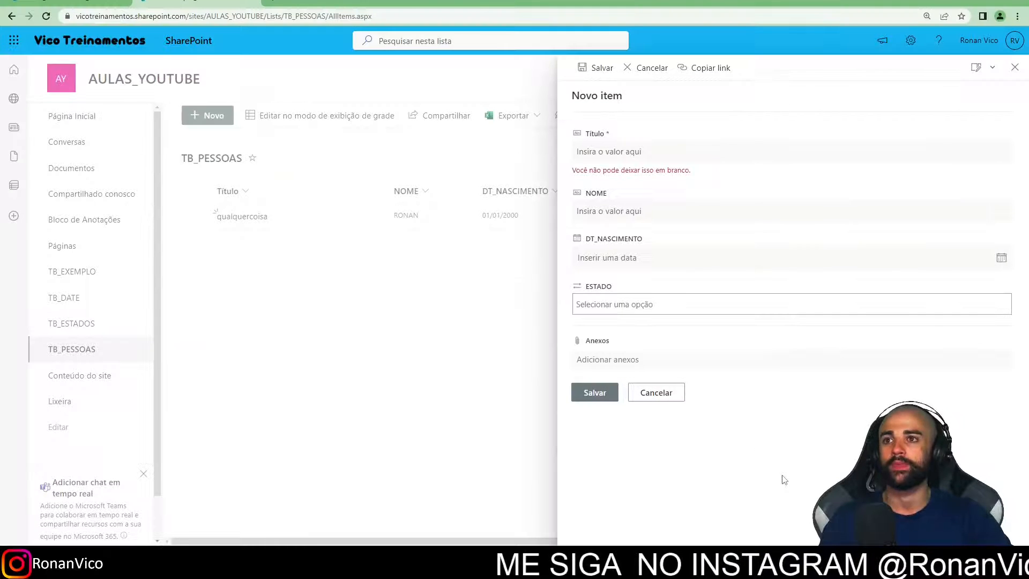
click(674, 393)
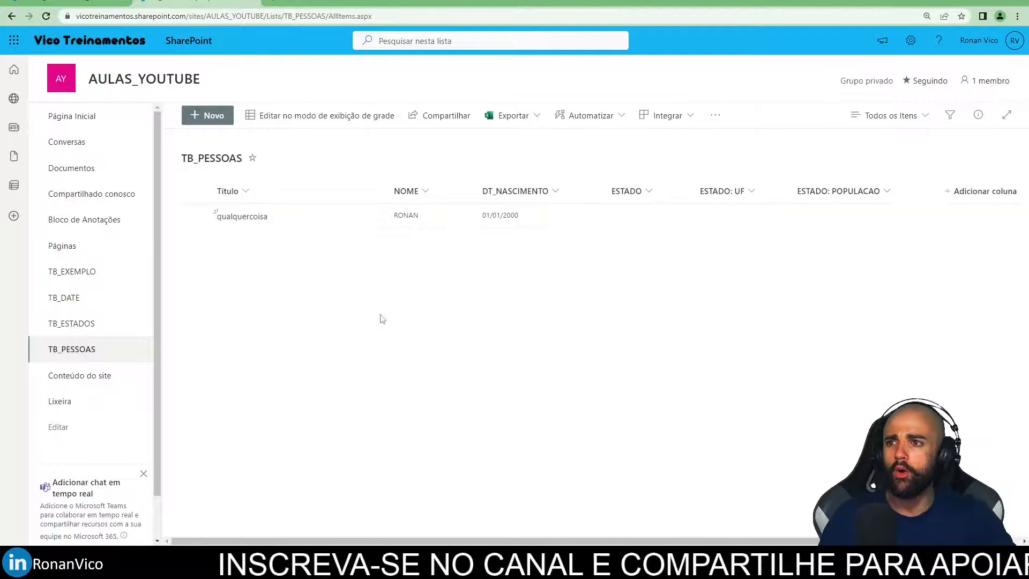
- Review the TB_ESTADOS records, examine the ESTADO lookup in a blank TB_PESSOAS item form, and cancel the form
click(71, 324)
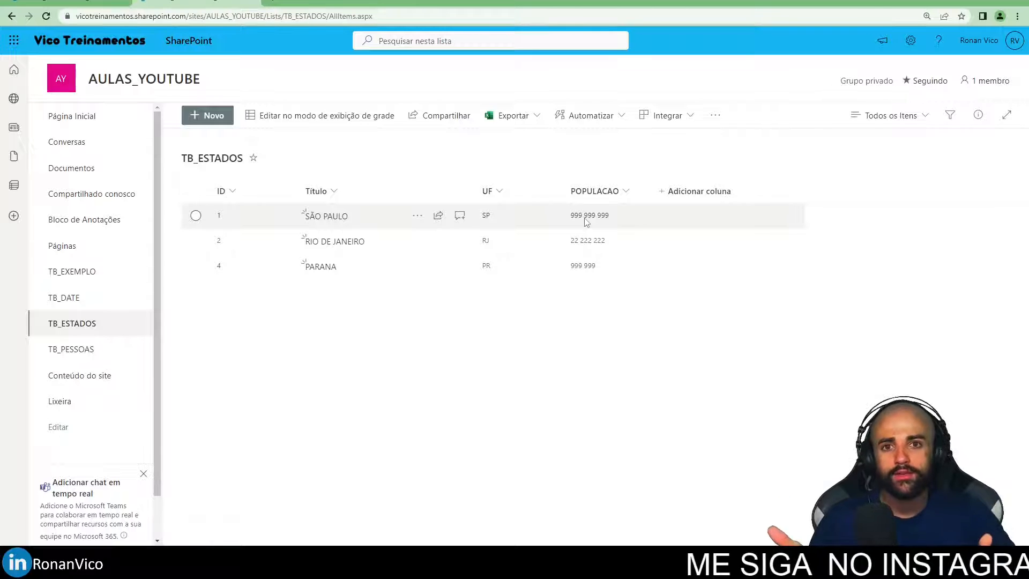
click(119, 355)
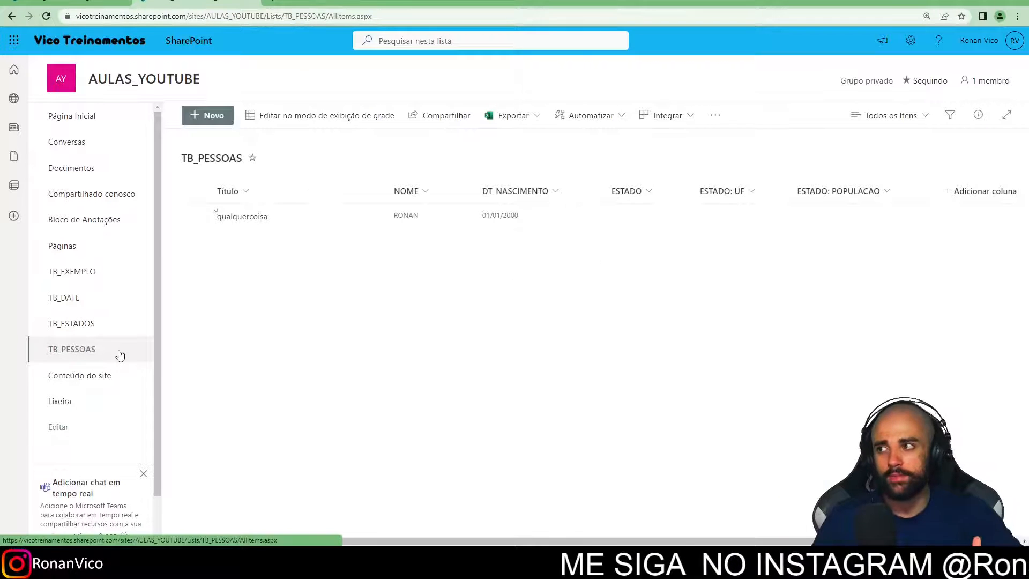
click(217, 115)
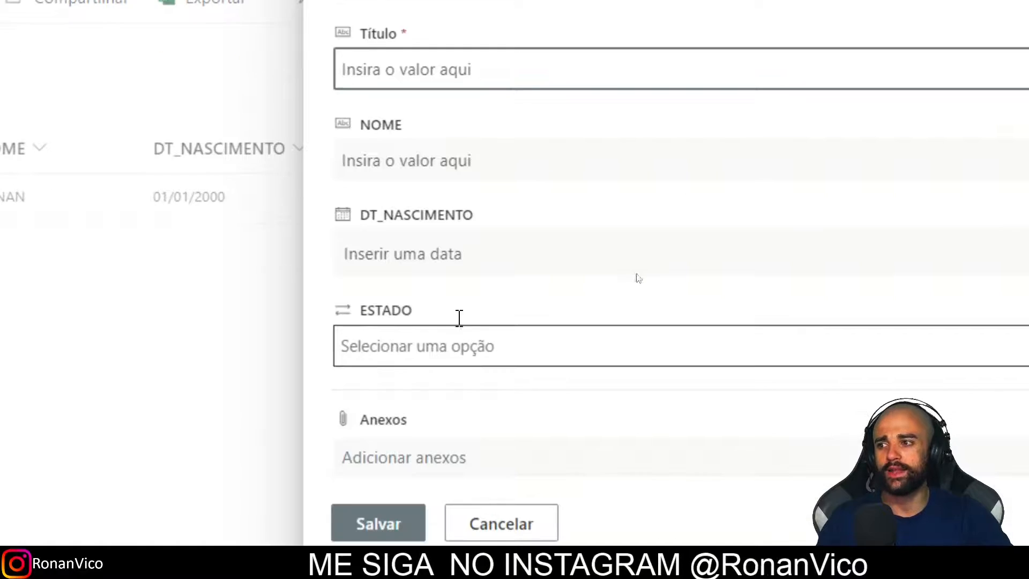
click(523, 318)
click(656, 392)
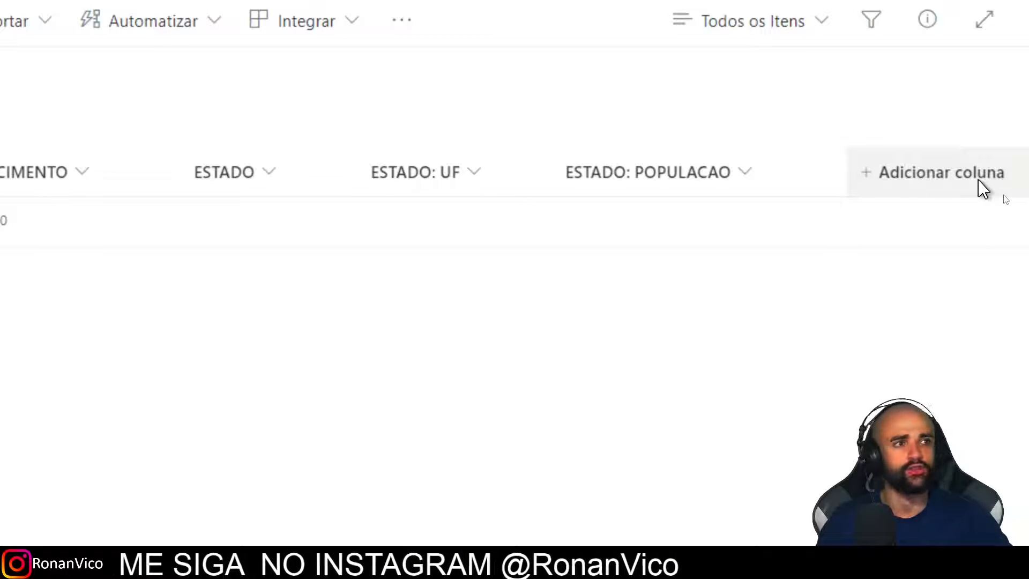
- Add a Número column named ID_ESTADO to the TB_PESSOAS list
click(984, 189)
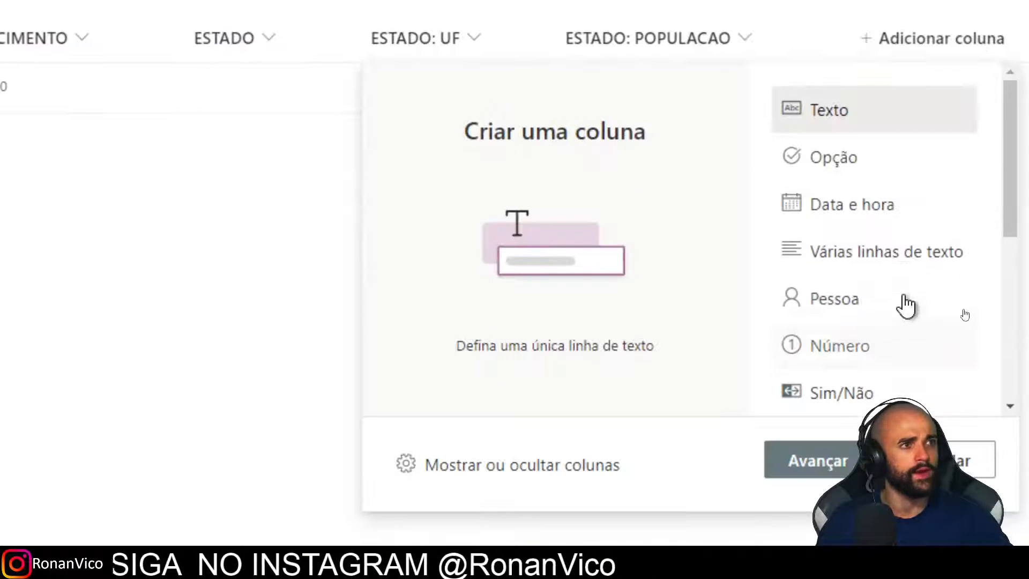
scroll(831, 241, down, 2)
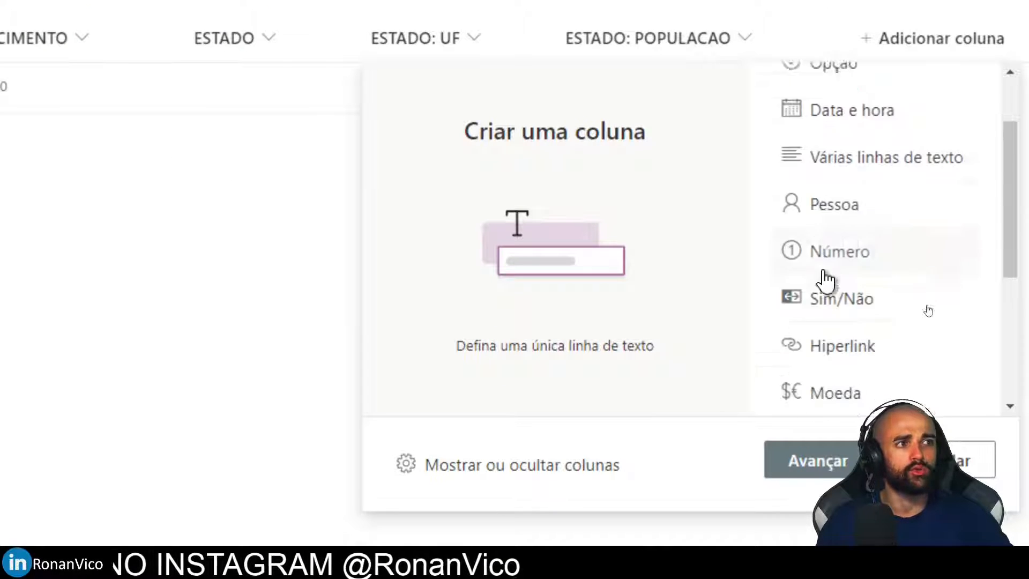
click(846, 236)
click(820, 460)
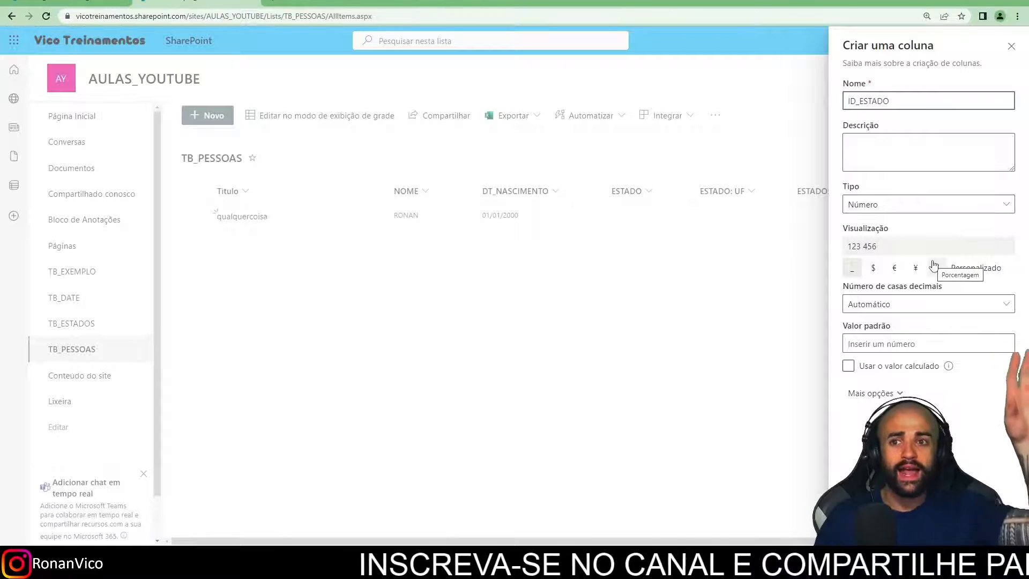
click(866, 526)
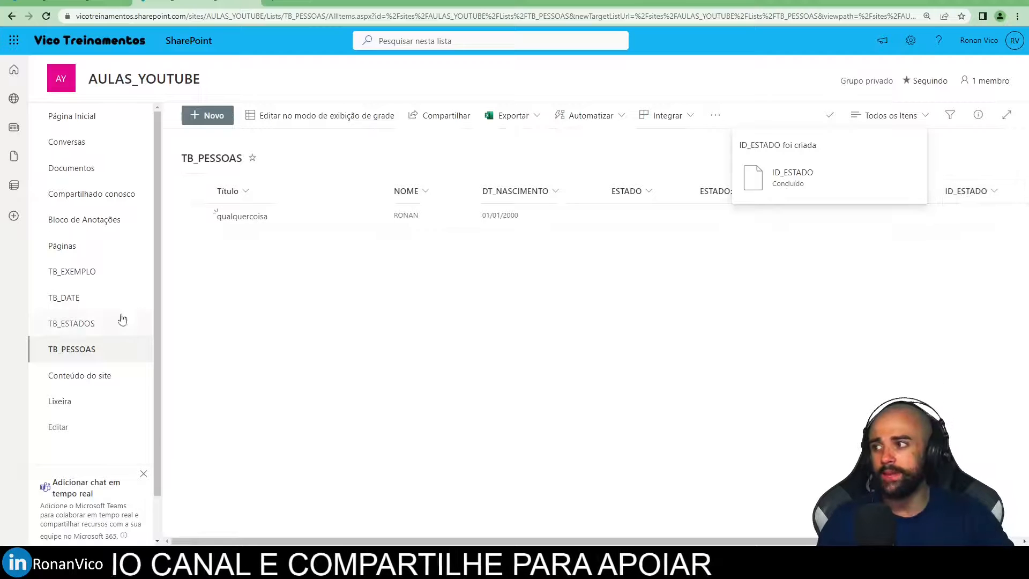
- Consult the state IDs in TB_ESTADOS and set ID_ESTADO to 1 for the qualquercoisa item in TB_PESSOAS
click(88, 323)
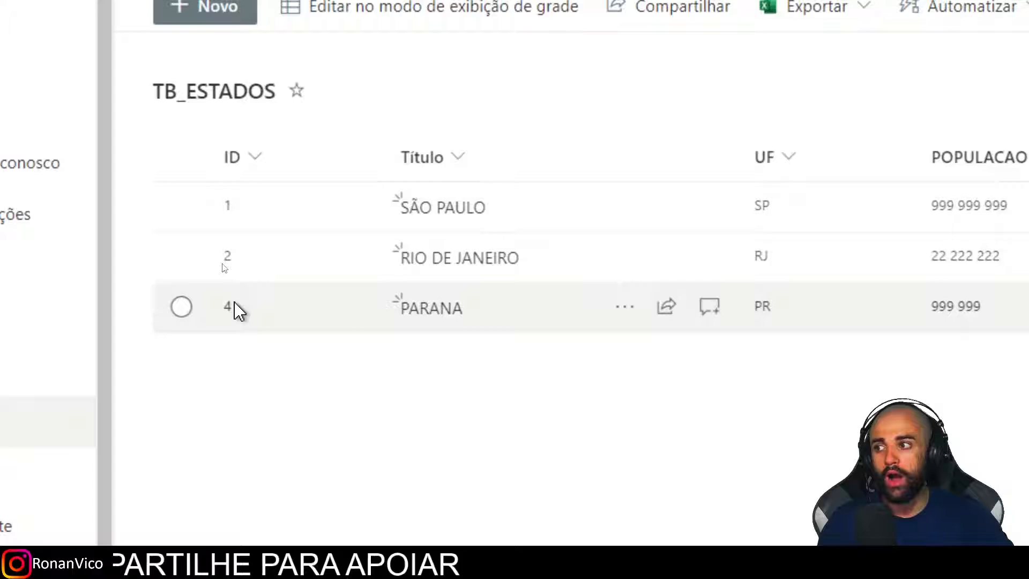
click(110, 348)
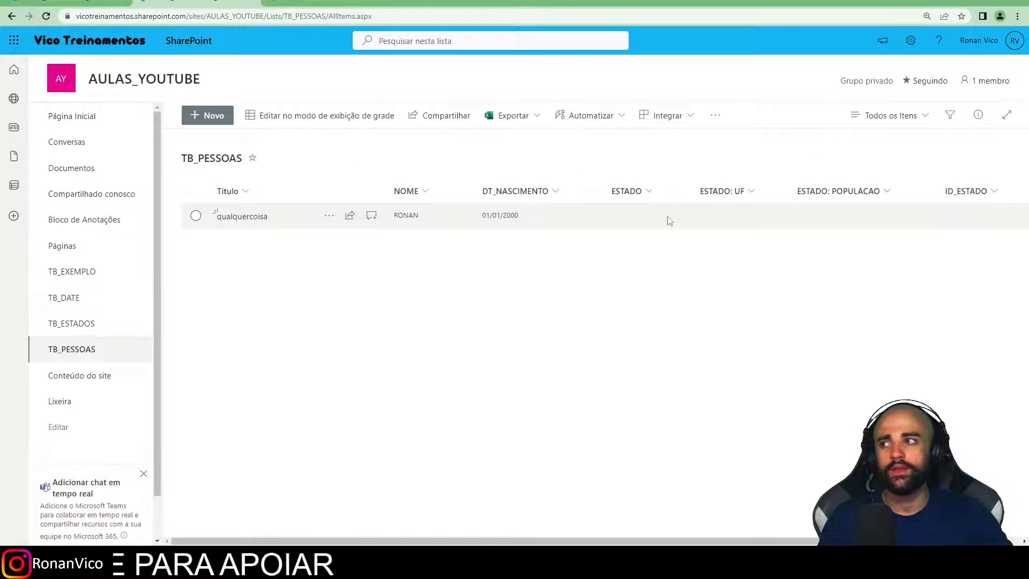
click(670, 220)
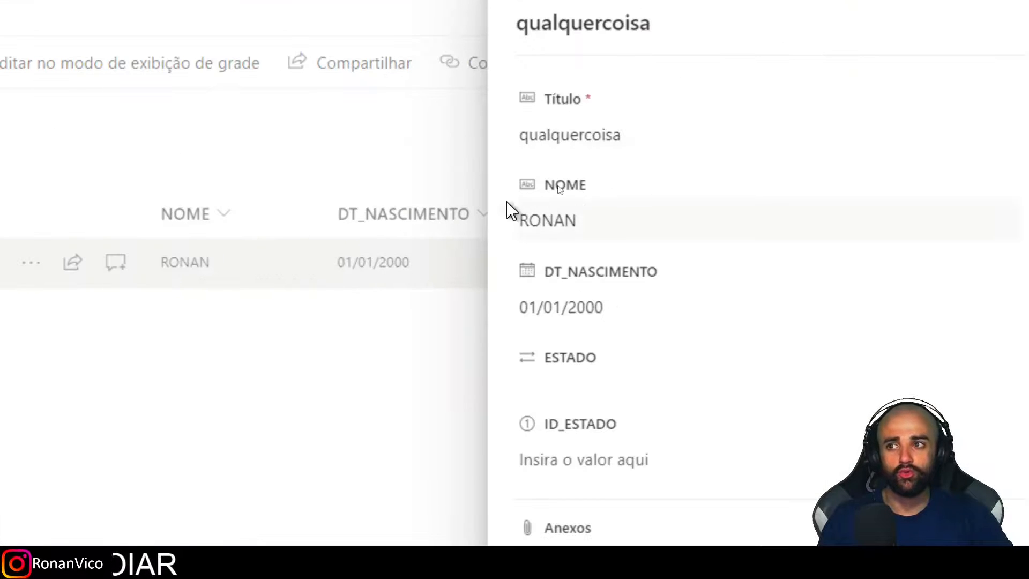
click(656, 452)
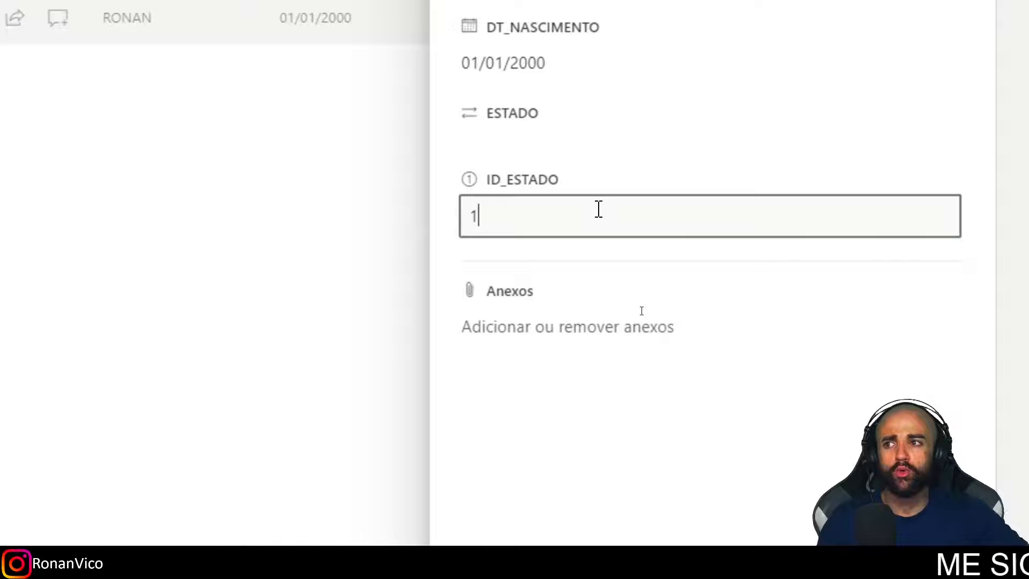
key(Return)
click(349, 314)
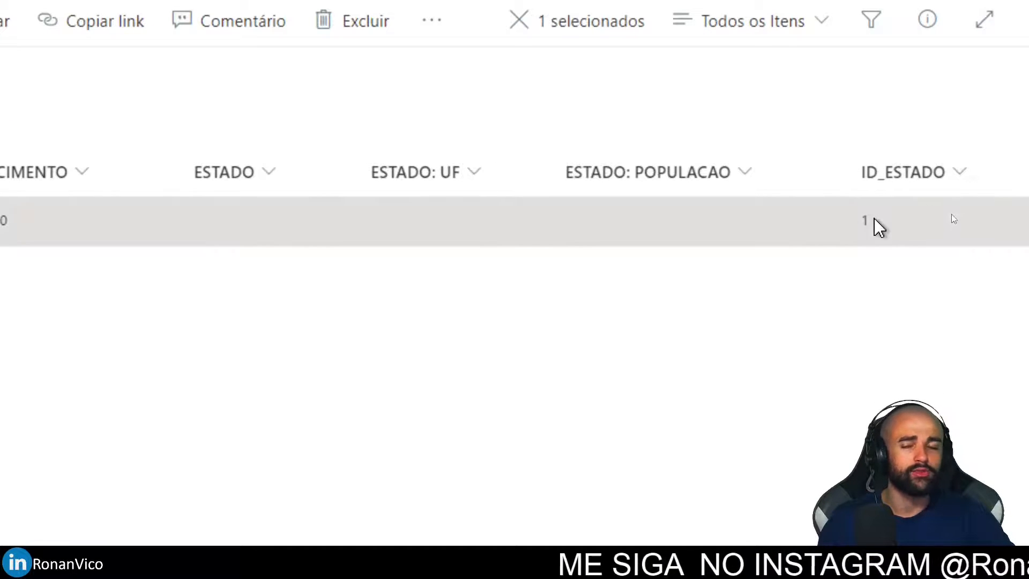
- Compare the IDs in TB_ESTADOS with the ID_ESTADO and ESTADO lookup columns in TB_PESSOAS
click(74, 323)
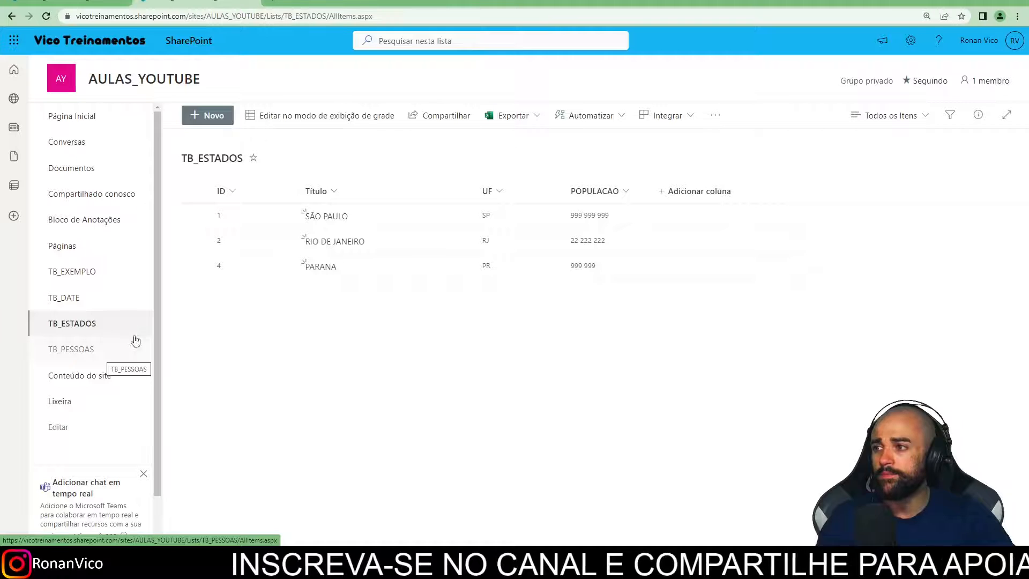
click(99, 351)
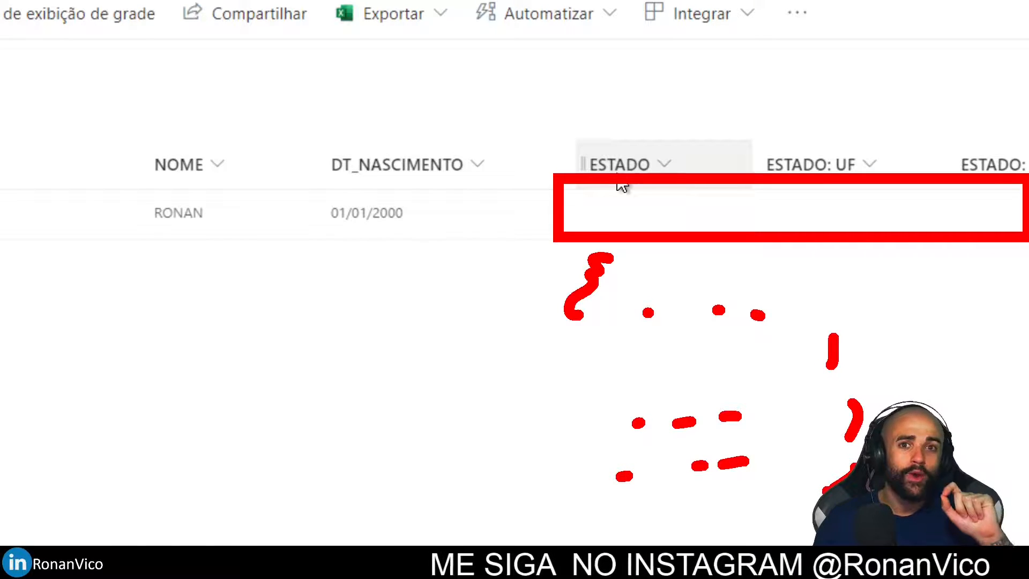
key(Escape)
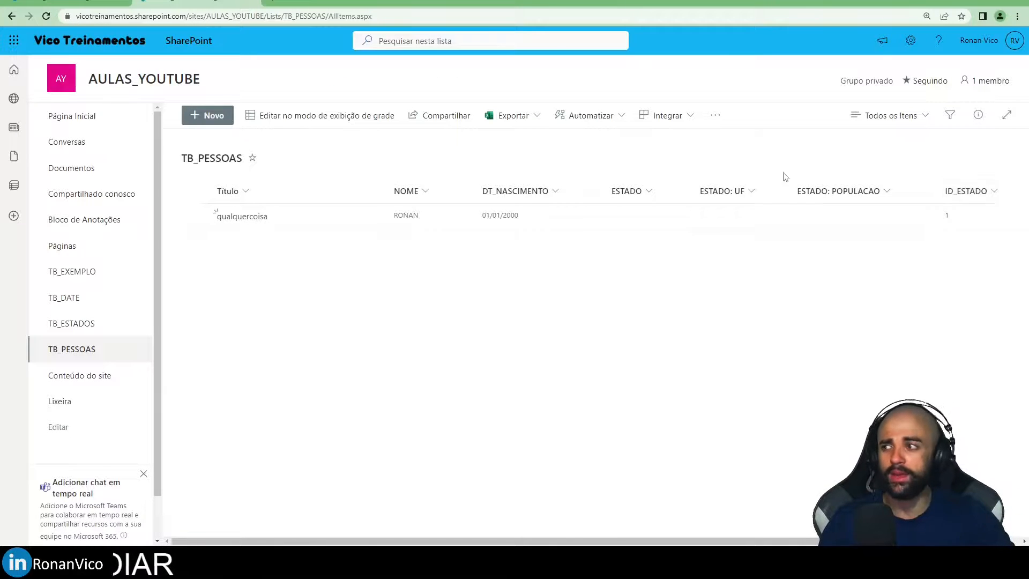
scroll(56, 317, down, 1)
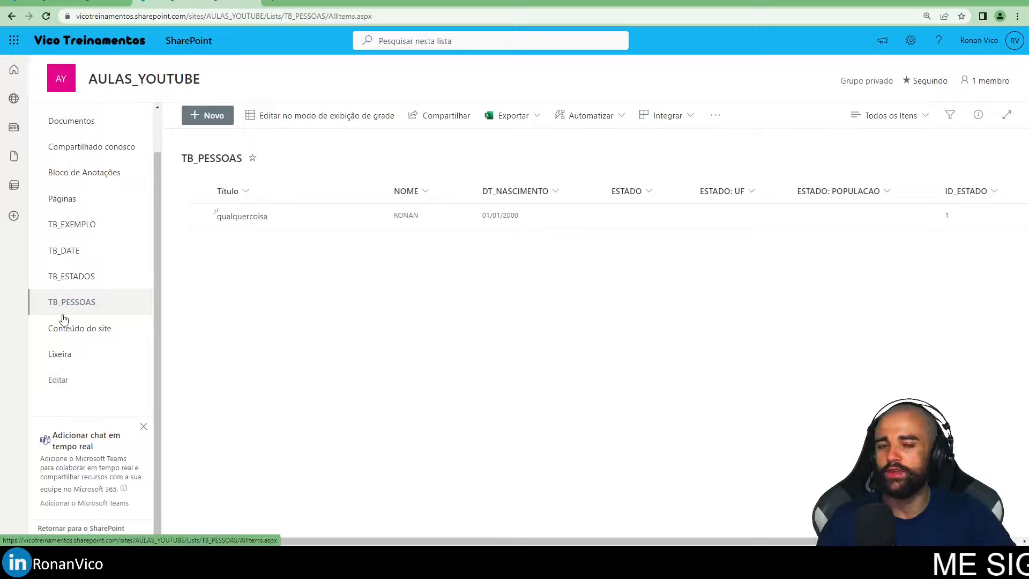